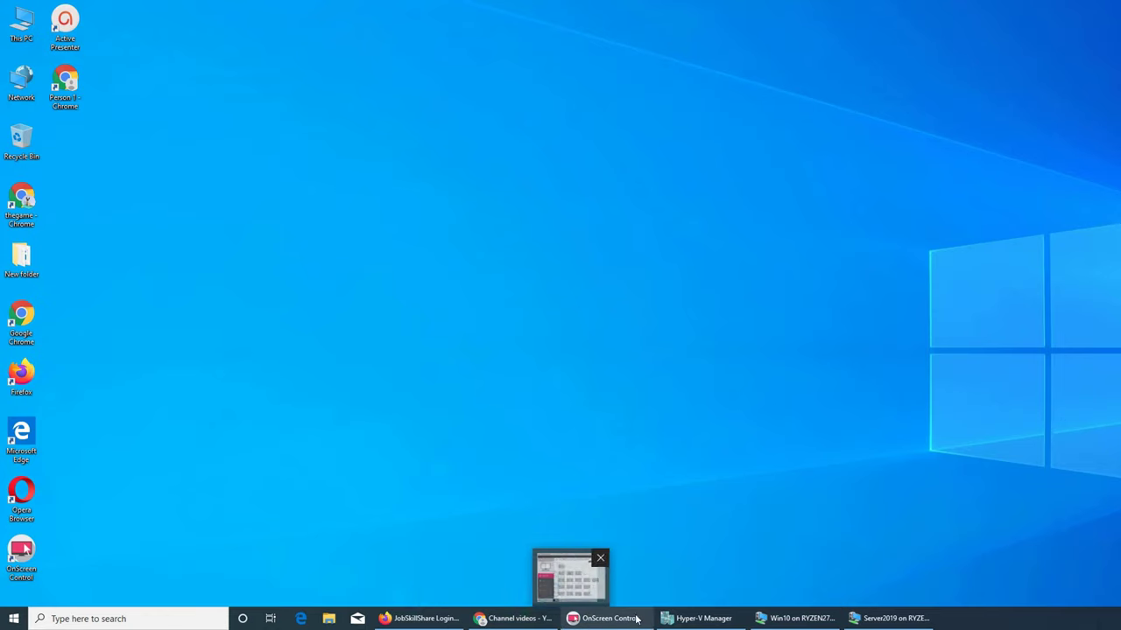
# - Bring up the Hyper-V Manager, Win10 and Server2019 virtual machine windows, and make the Win10 machine active
pyautogui.click(697, 619)
pyautogui.click(794, 619)
pyautogui.click(876, 619)
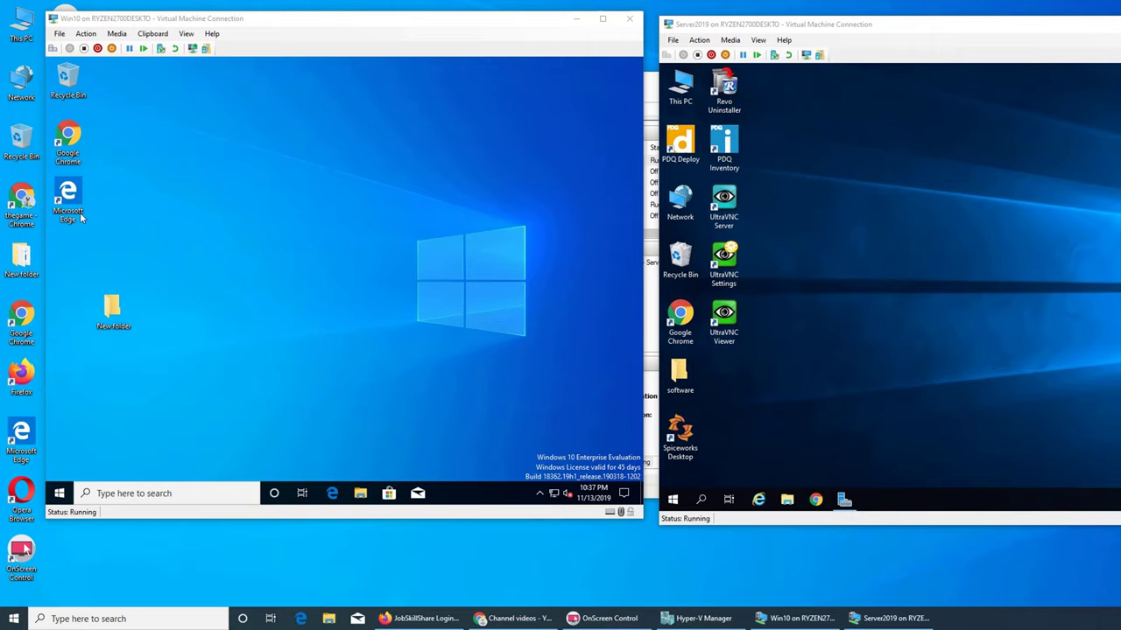
pyautogui.click(121, 314)
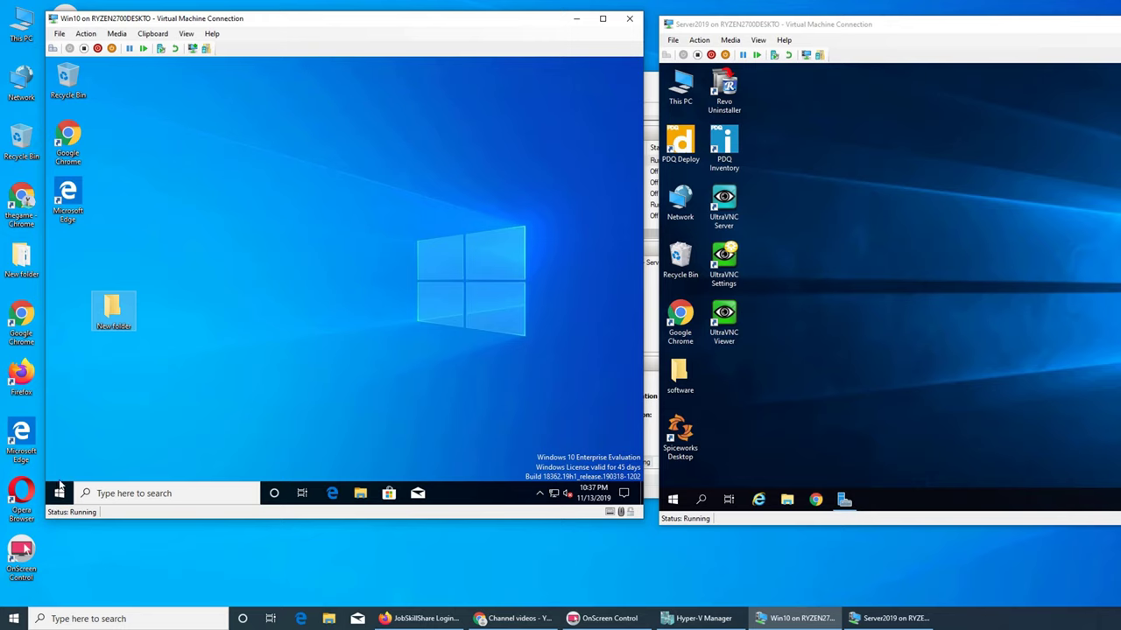
# - Find This PC through search on the Win10 machine and open Local Disk (C:)
pyautogui.click(59, 492)
pyautogui.write('mycom')
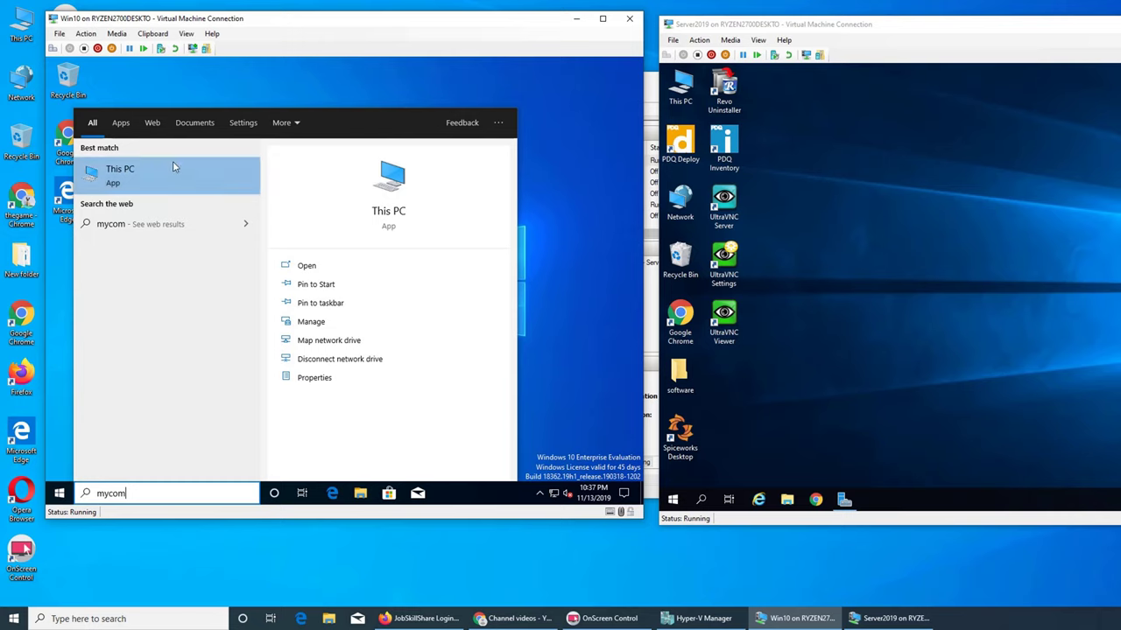
pyautogui.click(173, 163)
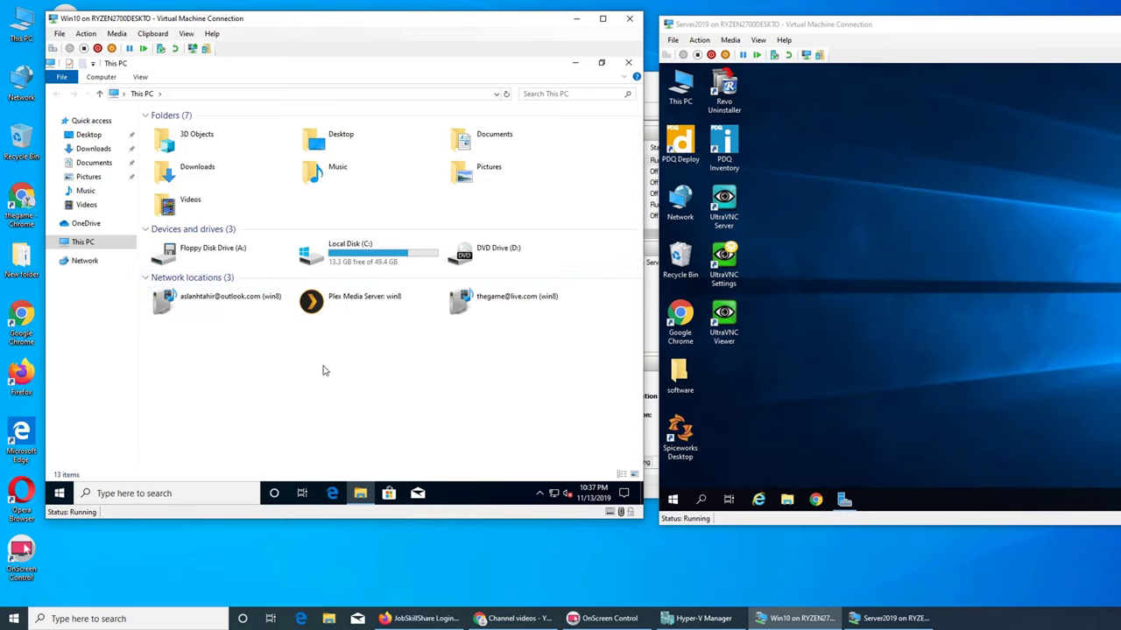
pyautogui.doubleClick(330, 255)
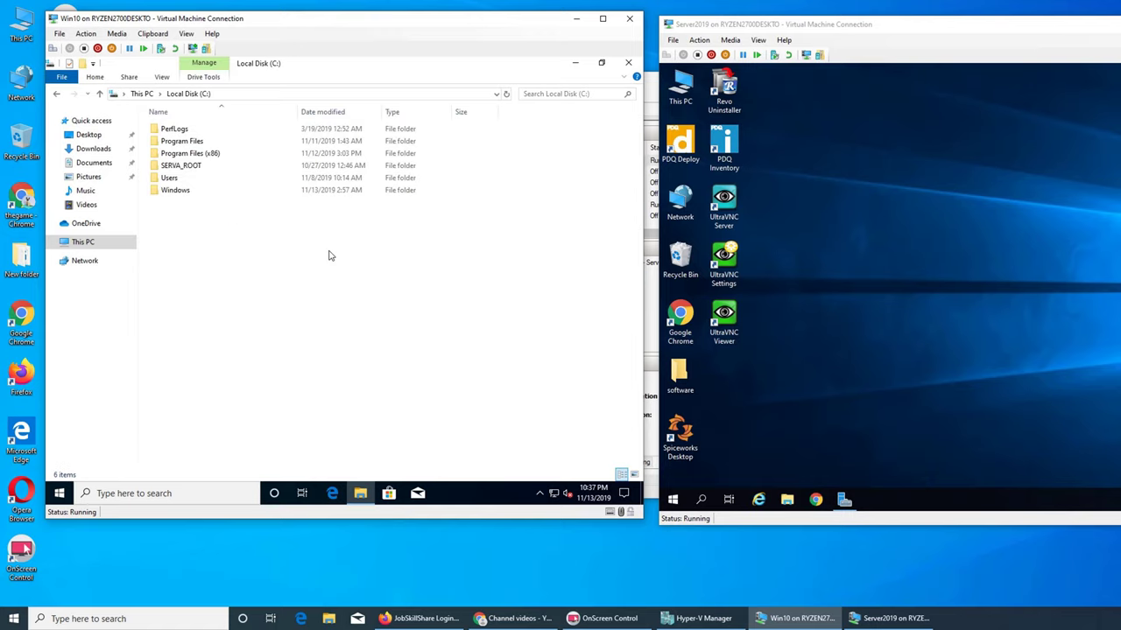
# - Look at the Send to destinations offered for the SERVA_ROOT folder, and minimize File Explorer
pyautogui.rightClick(182, 173)
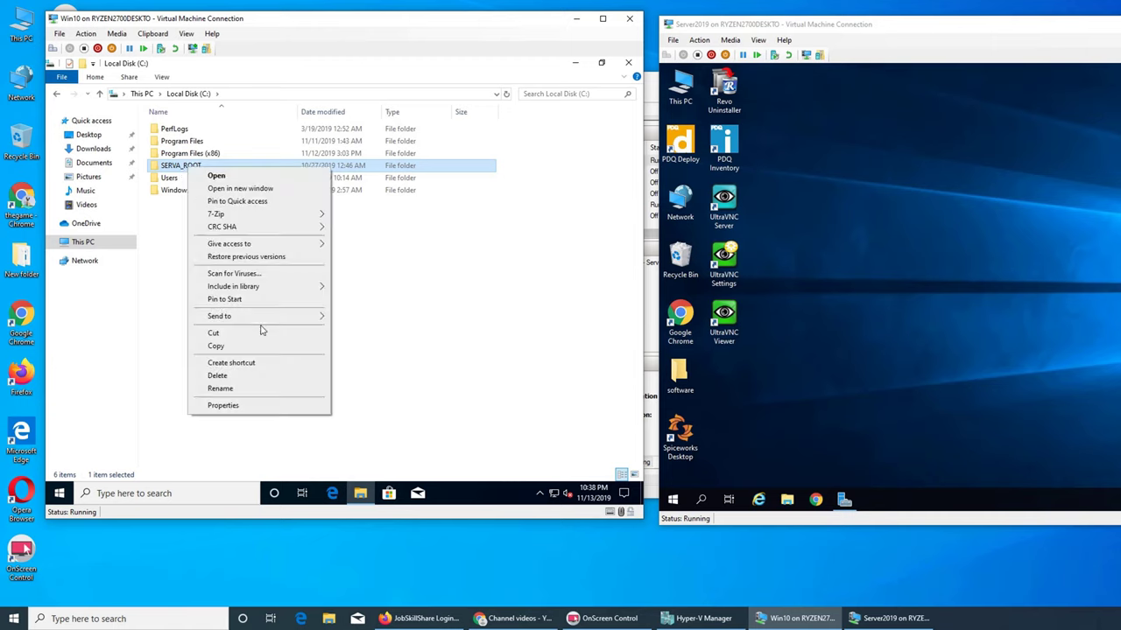
pyautogui.moveTo(263, 320)
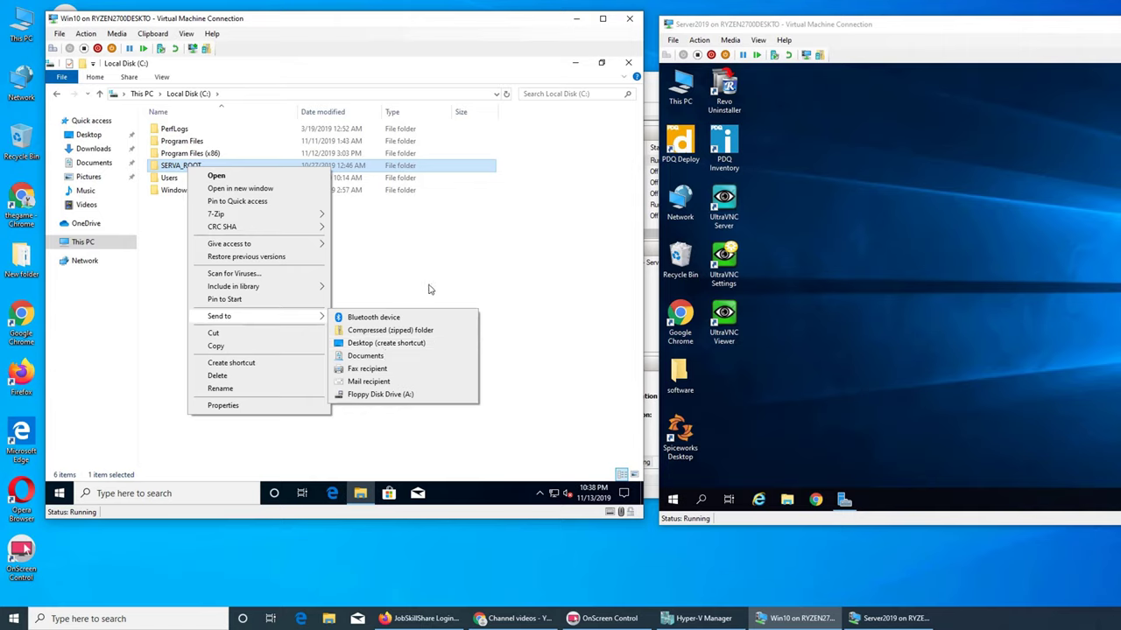
pyautogui.click(398, 275)
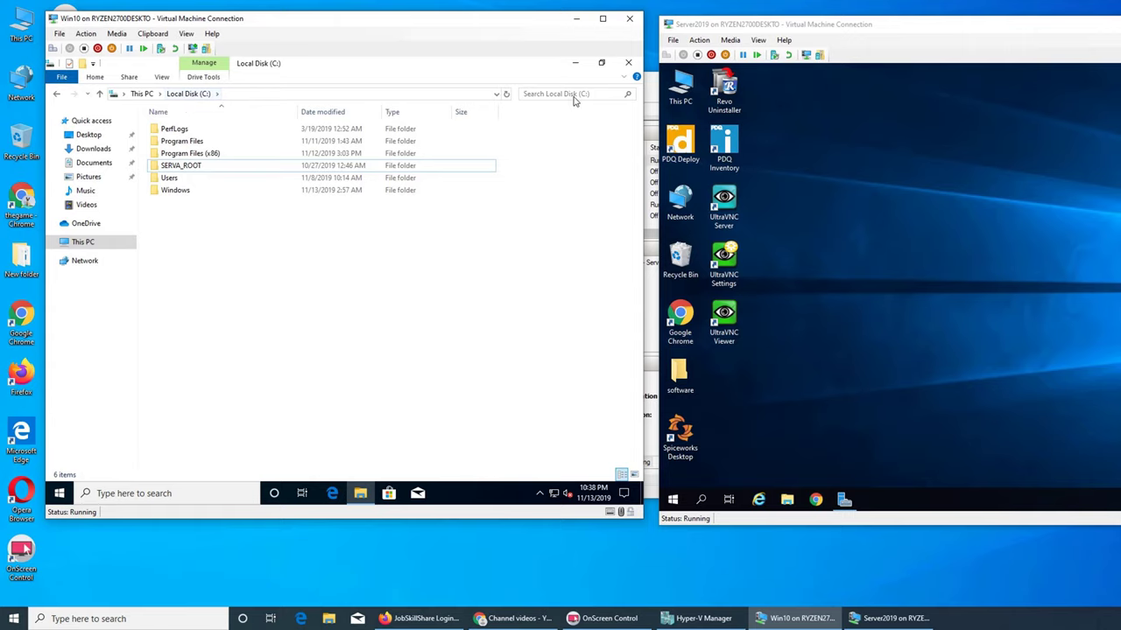
pyautogui.click(575, 67)
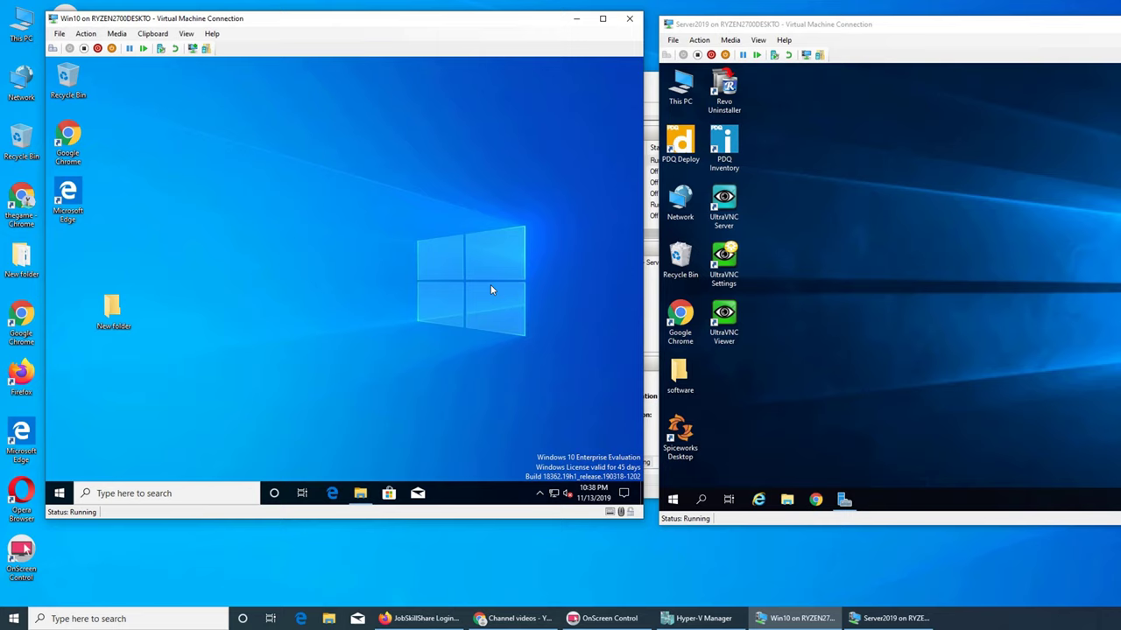
# - View the item types that can be newly created on the Win10 desktop, and dismiss the list
pyautogui.rightClick(366, 262)
pyautogui.moveTo(435, 357)
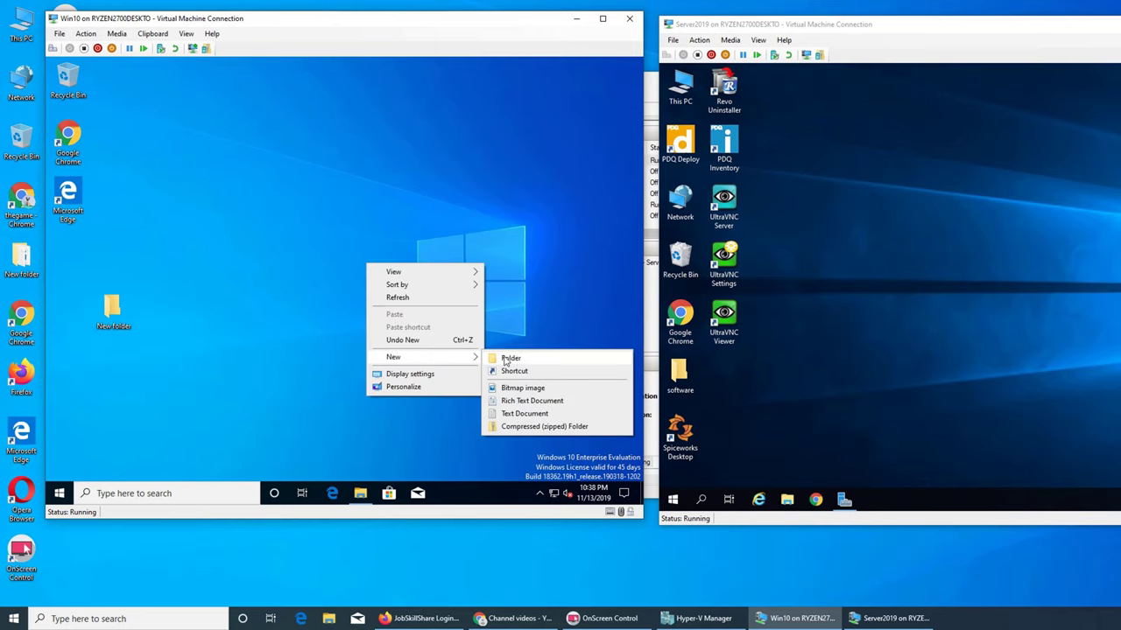
pyautogui.click(162, 278)
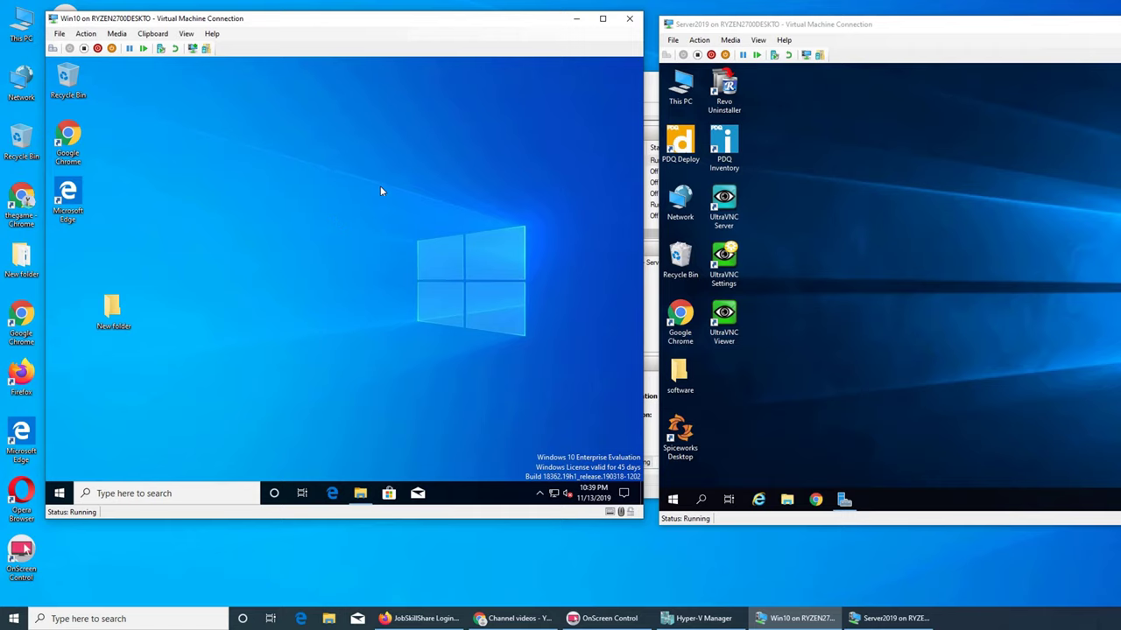
# - View the virtual machine list in Hyper-V Manager and return to the Win10 machine
pyautogui.click(1056, 301)
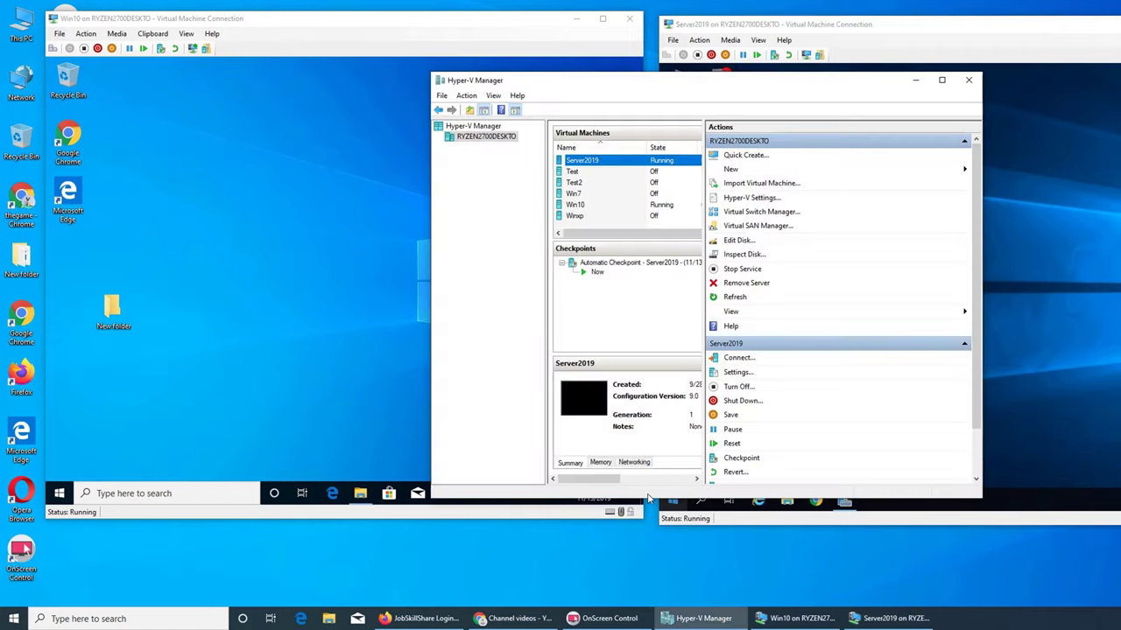
pyautogui.click(703, 618)
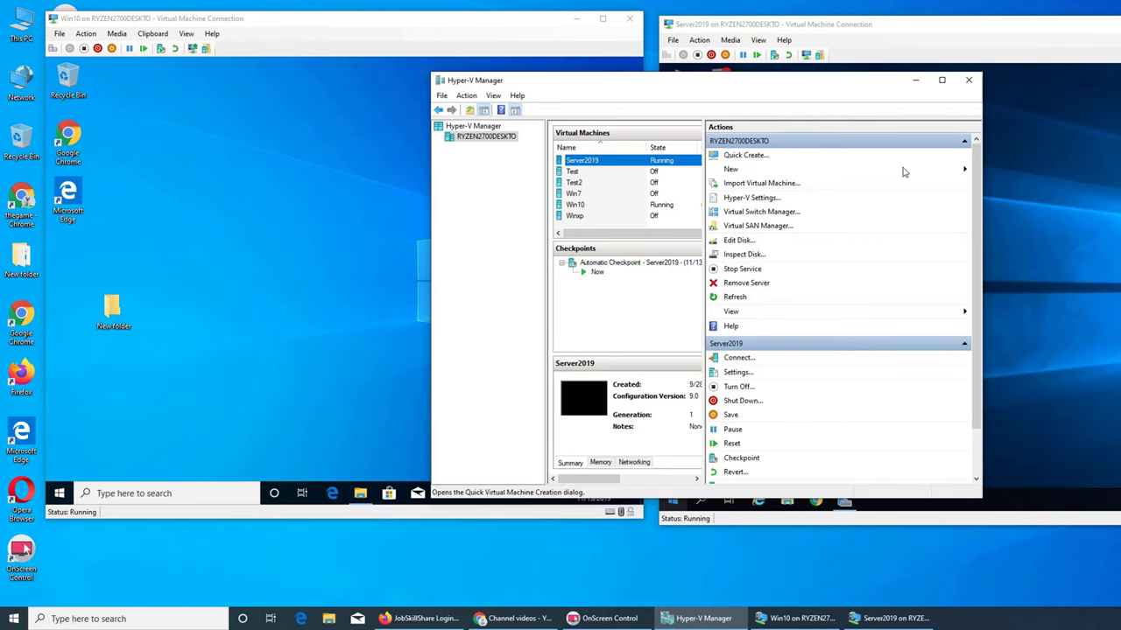
pyautogui.click(1040, 171)
pyautogui.click(333, 321)
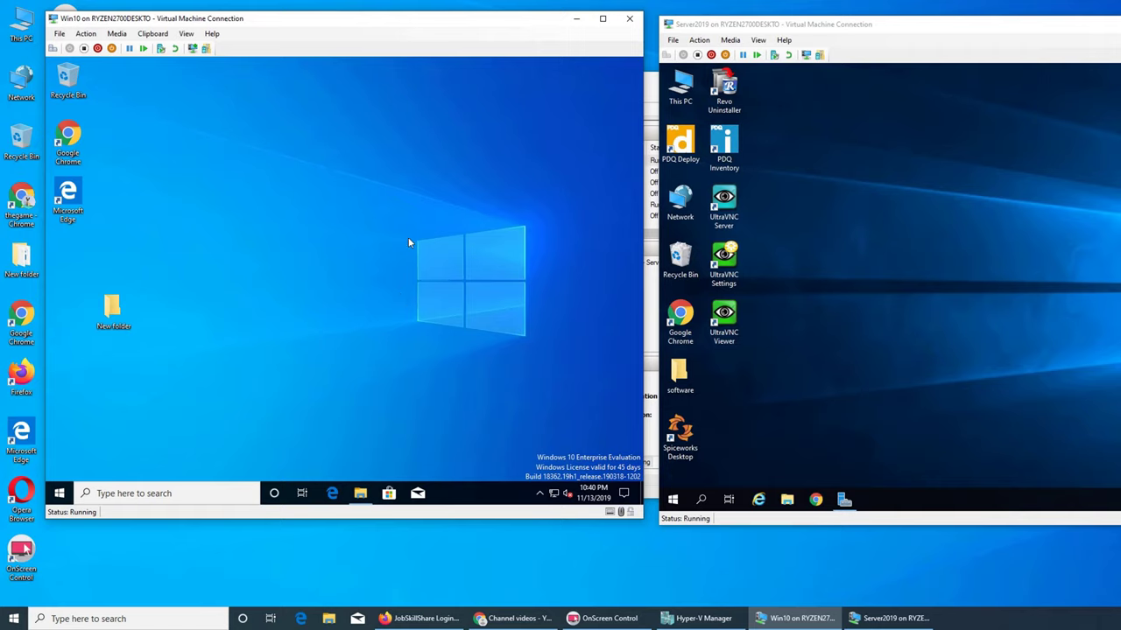
# - Show the choices for creating a new desktop item on Win10 once more without creating anything
pyautogui.rightClick(330, 351)
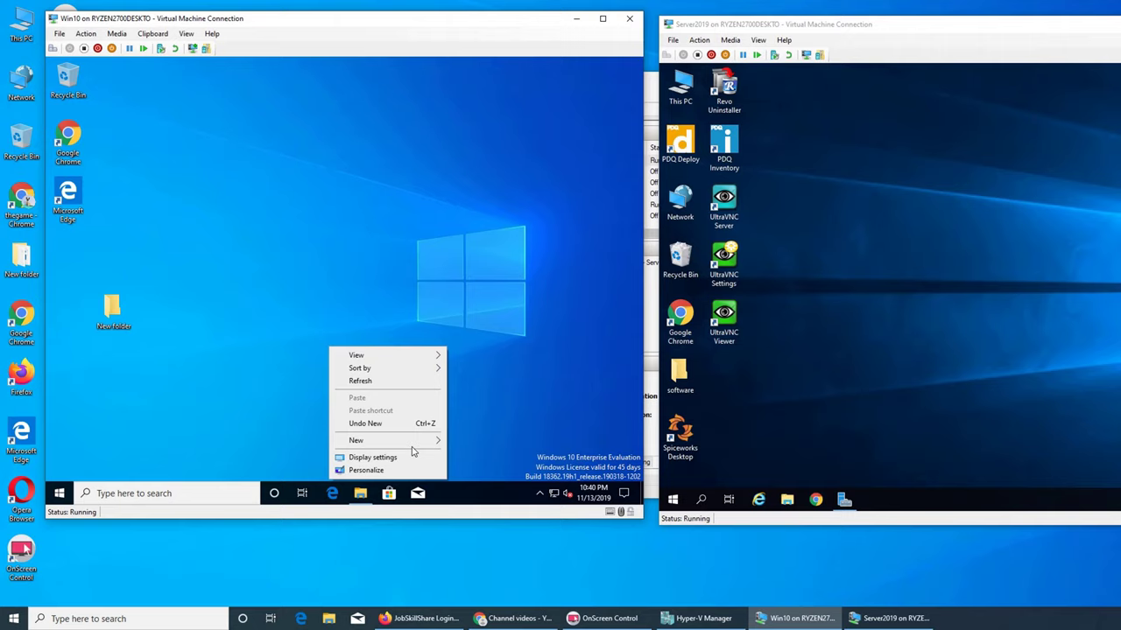
pyautogui.moveTo(403, 440)
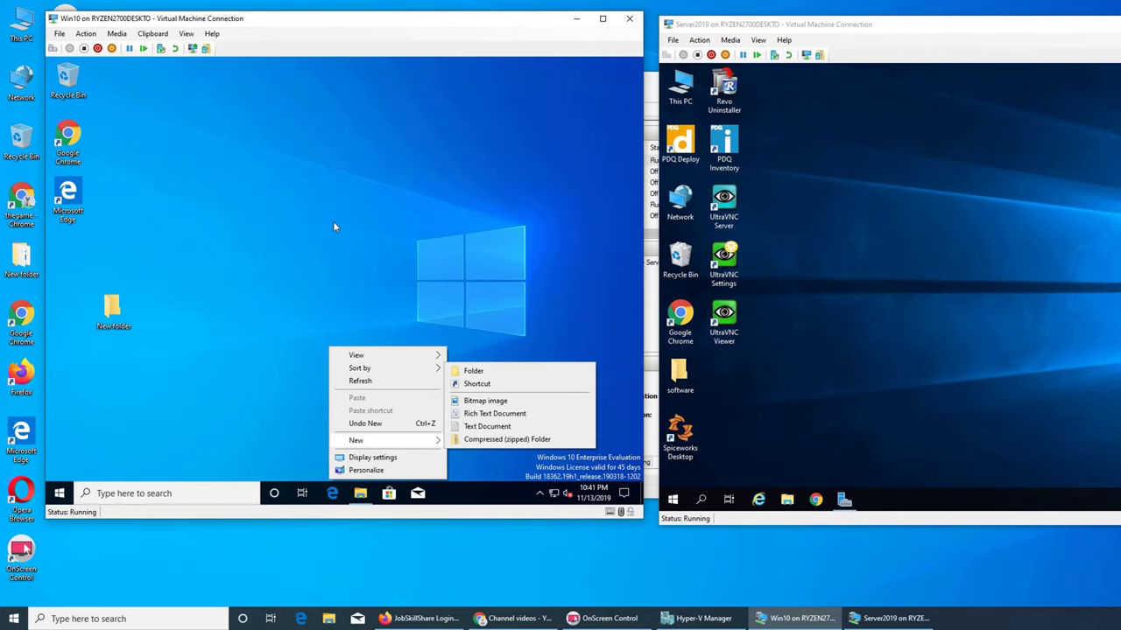
pyautogui.click(322, 197)
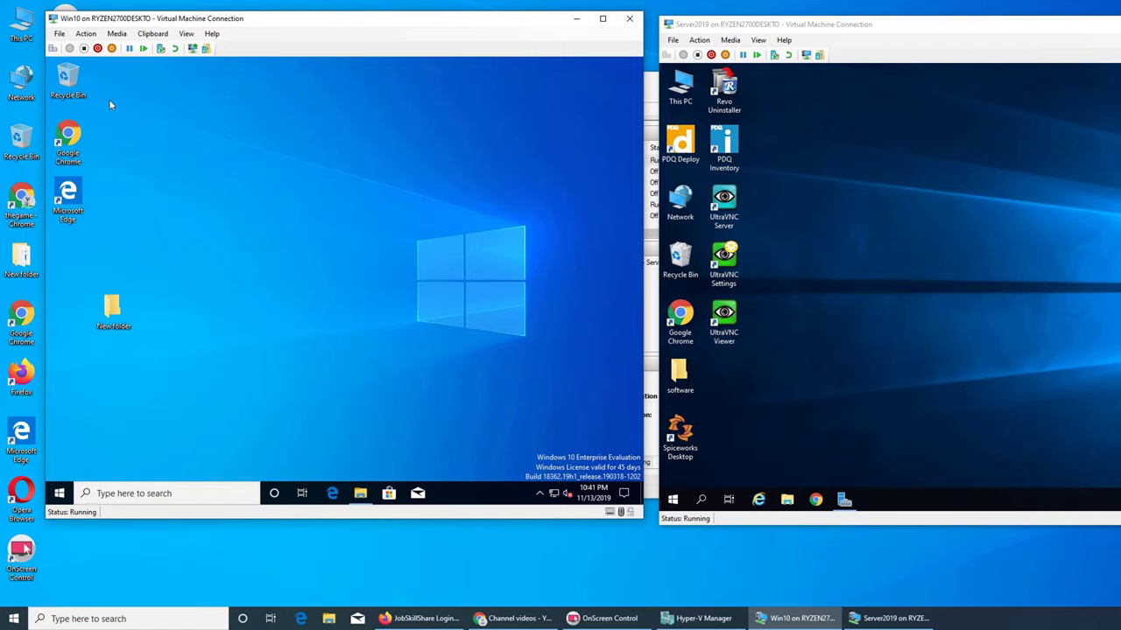
# - Restore File Explorer on Win10, view the drives and network locations under This PC, and minimize it again
pyautogui.click(60, 493)
pyautogui.click(526, 344)
pyautogui.click(358, 493)
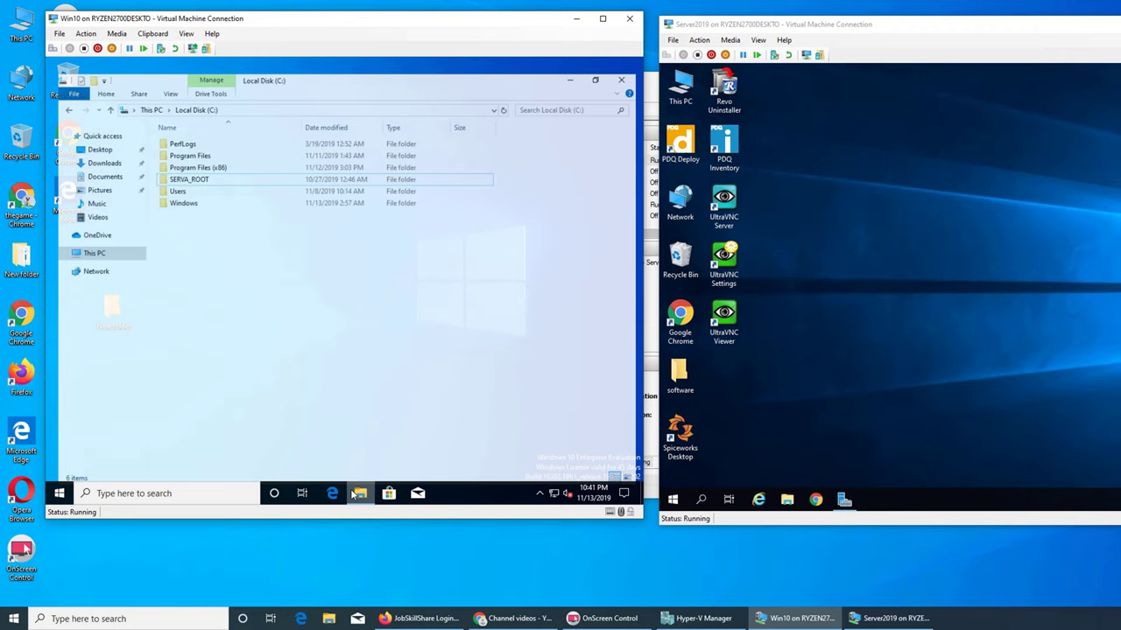
pyautogui.click(81, 243)
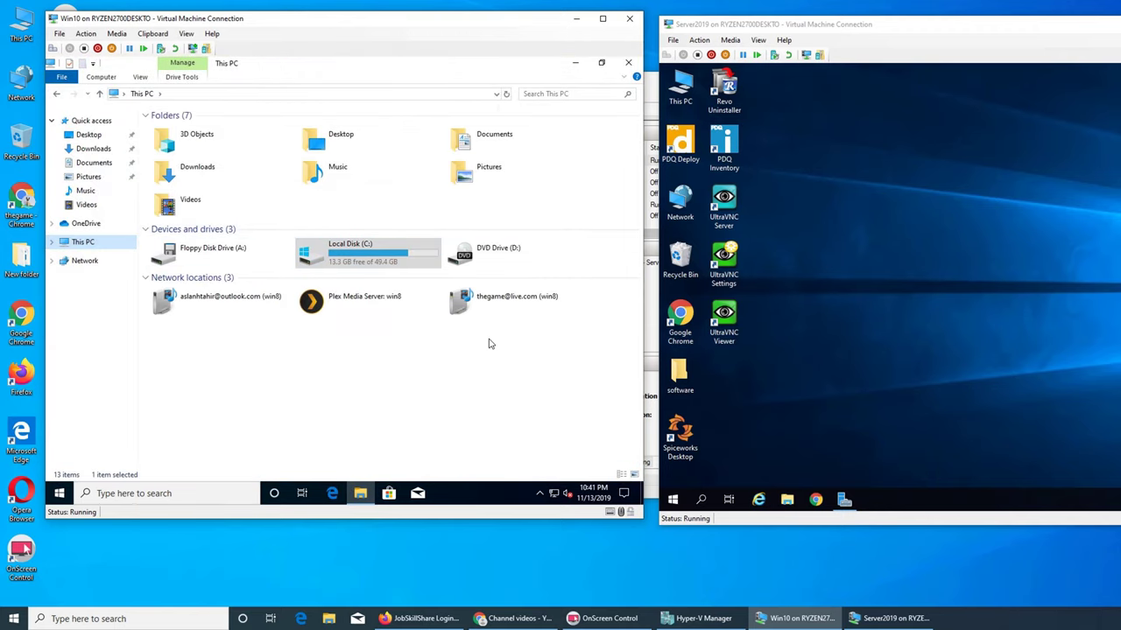
pyautogui.click(348, 352)
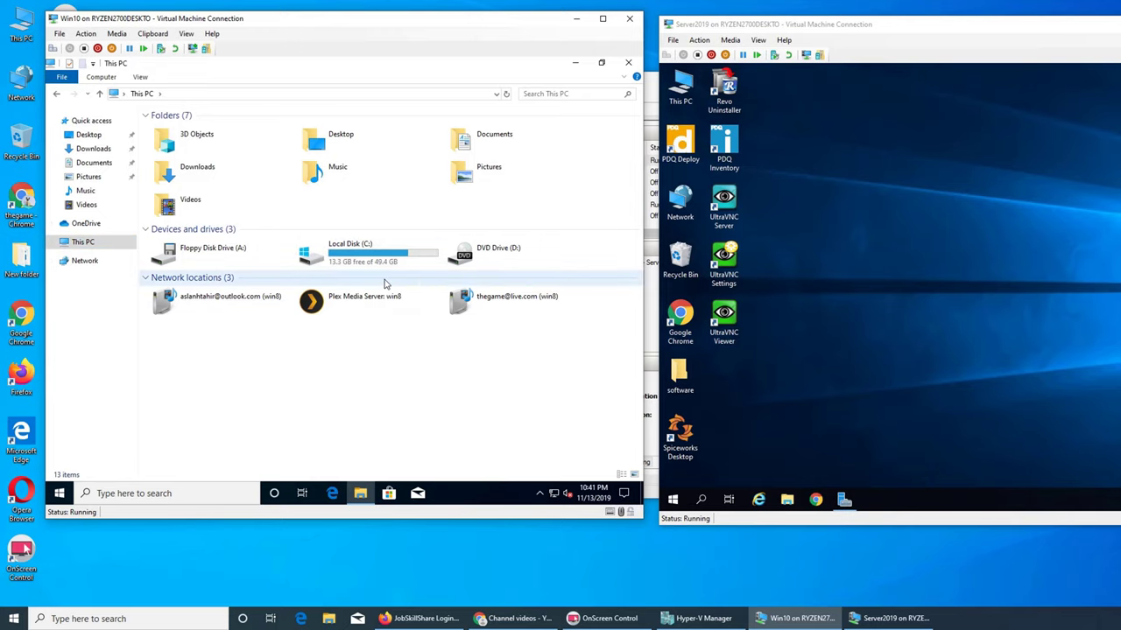
pyautogui.click(573, 63)
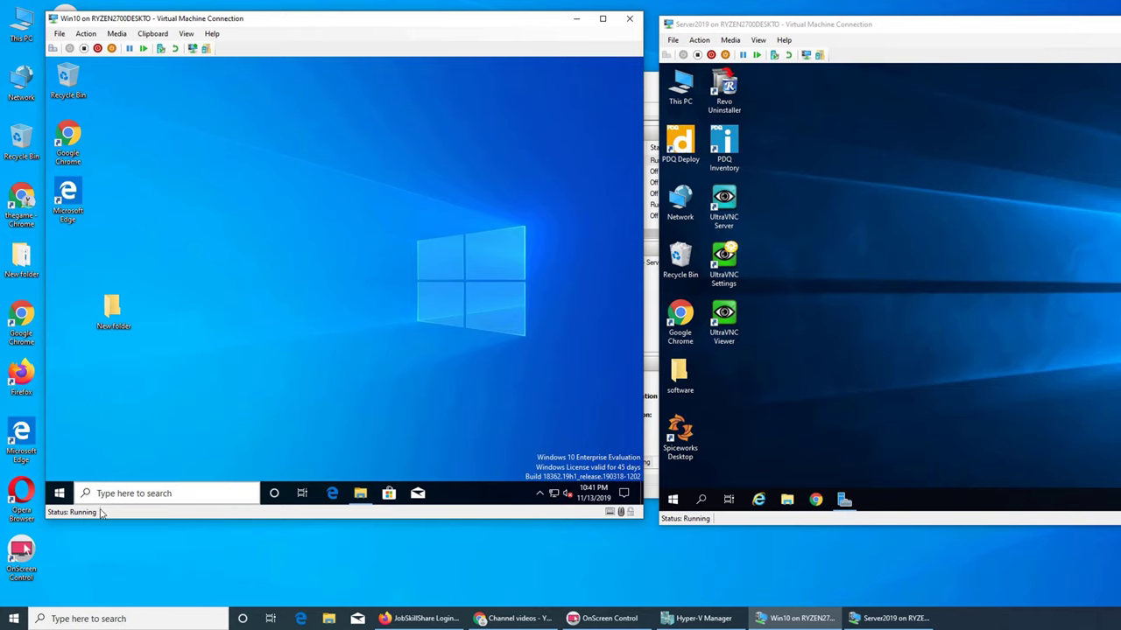
pyautogui.click(61, 493)
pyautogui.write('th')
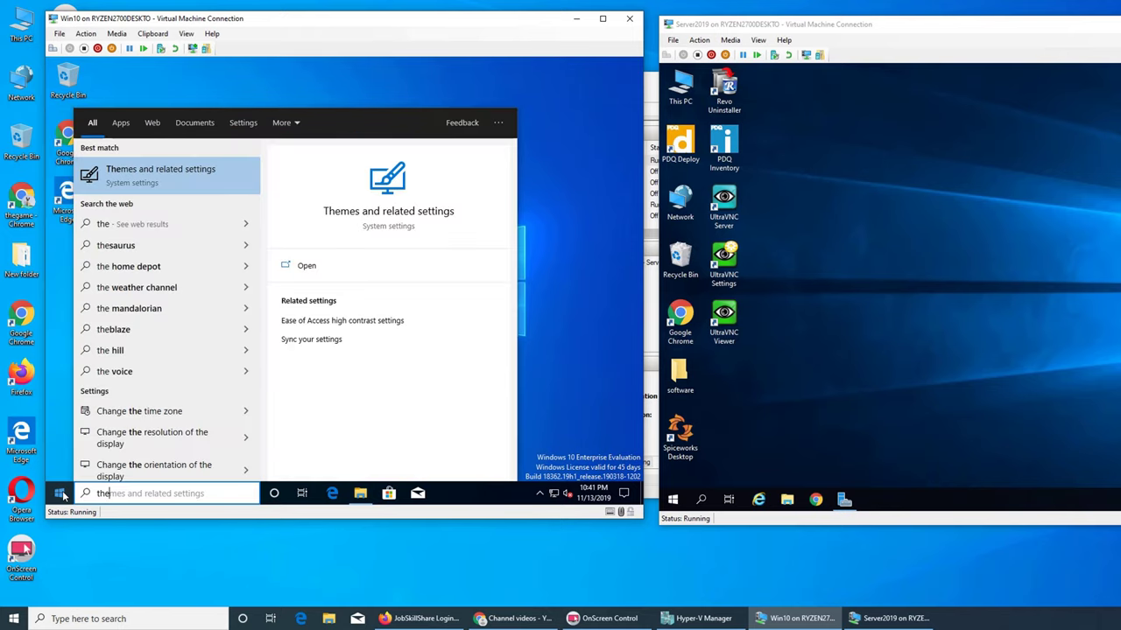
pyautogui.press('BackSpace')
pyautogui.write('net')
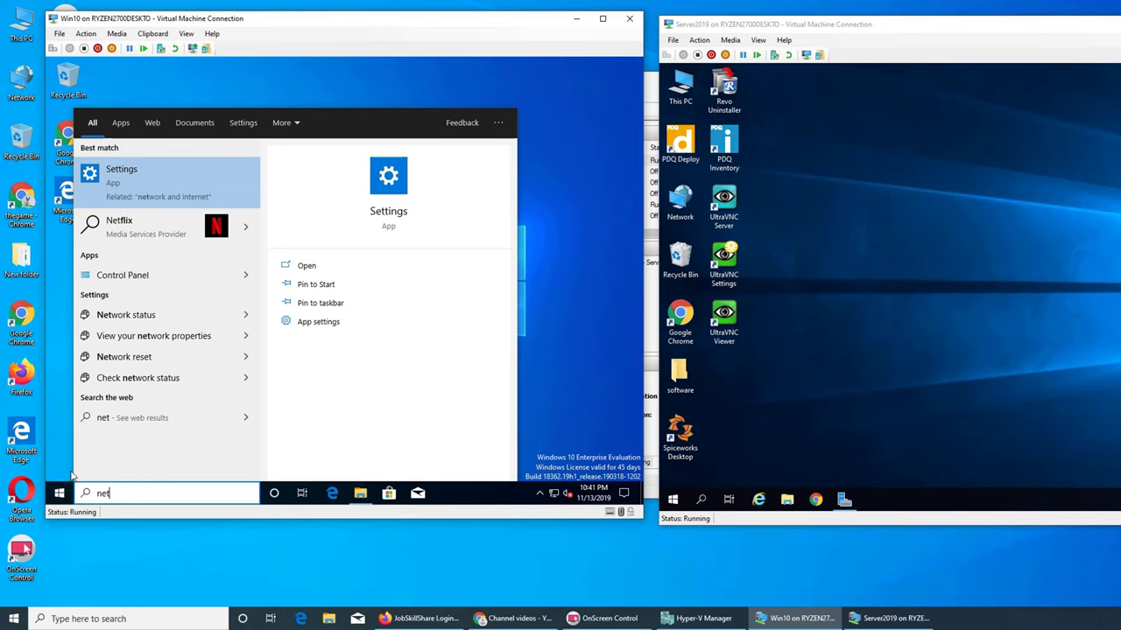
pyautogui.write('work')
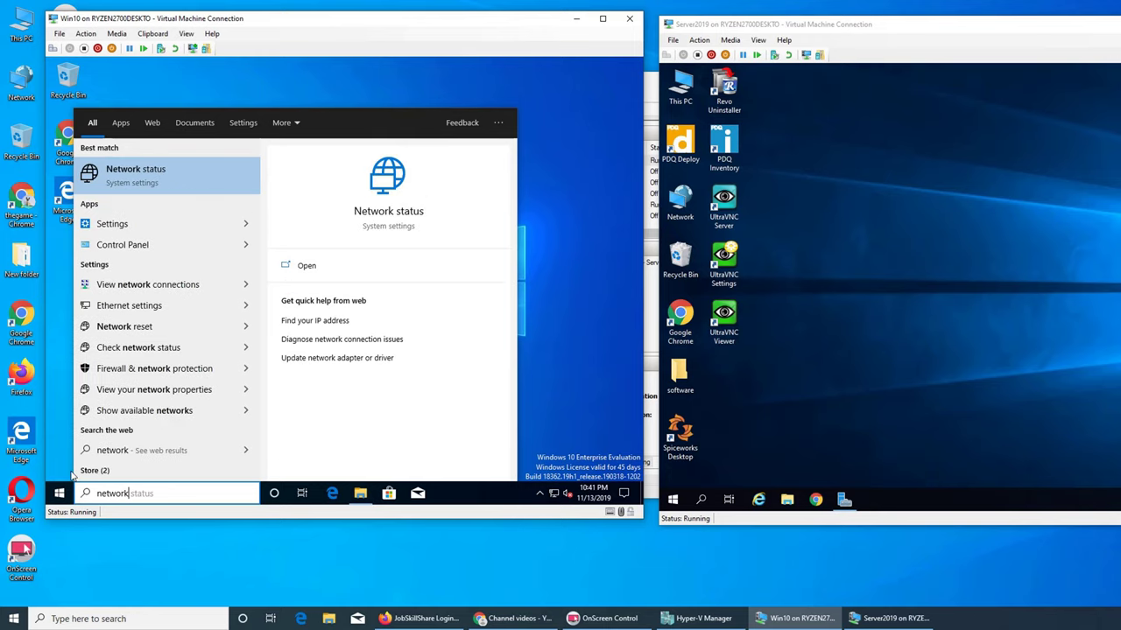
pyautogui.click(530, 379)
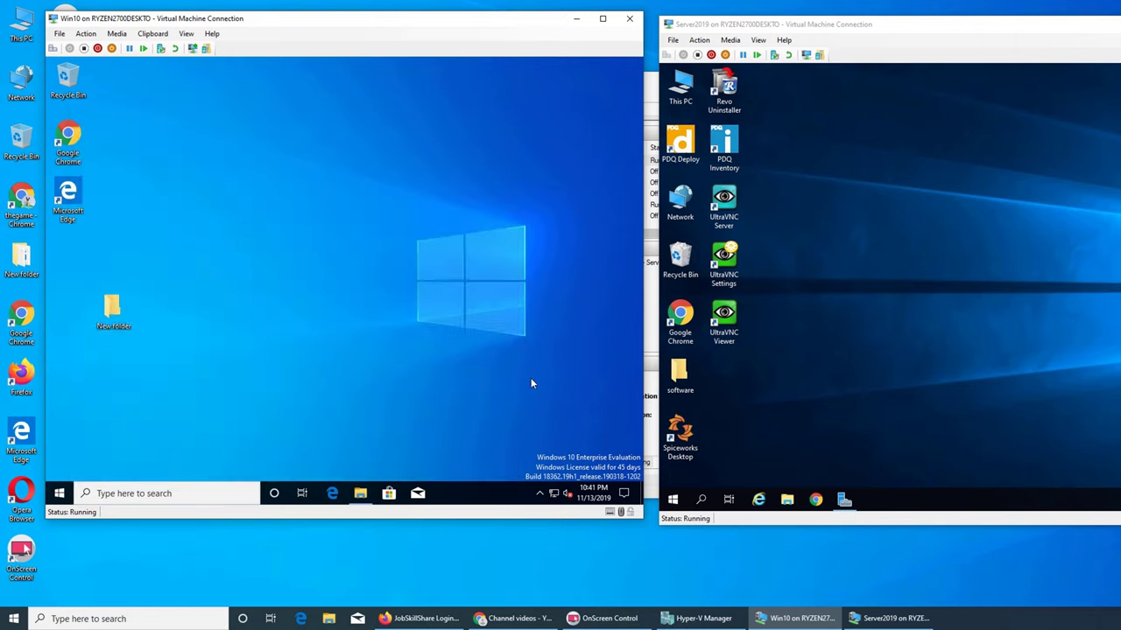
# - Restore File Explorer on Win10 and open the Network location in a new window, minimizing that window
pyautogui.click(358, 493)
pyautogui.rightClick(84, 262)
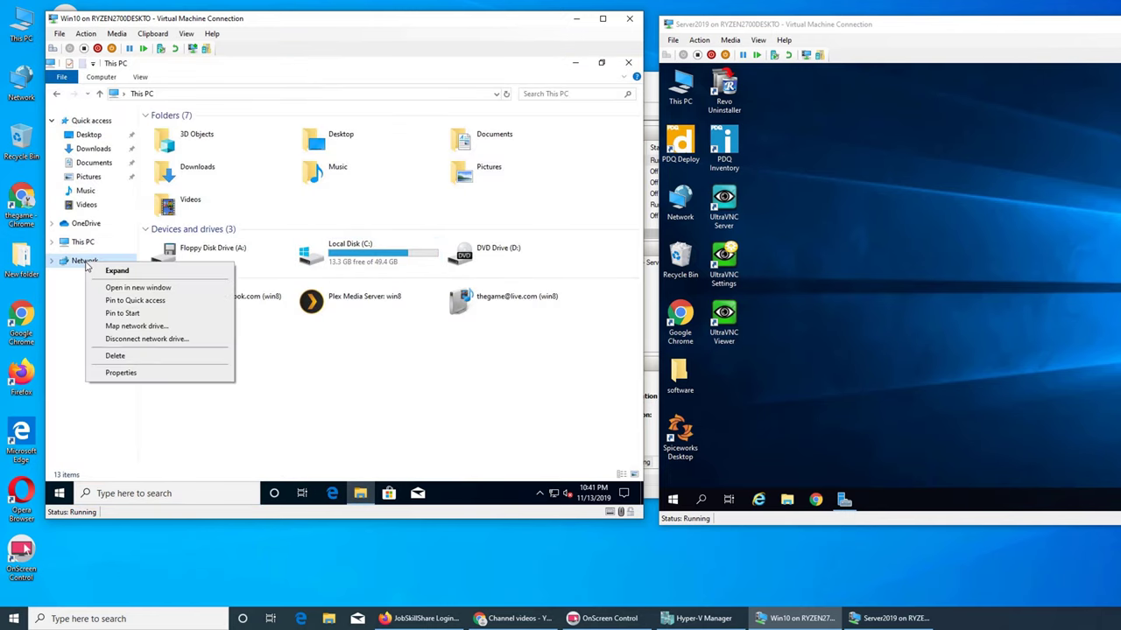
pyautogui.click(113, 287)
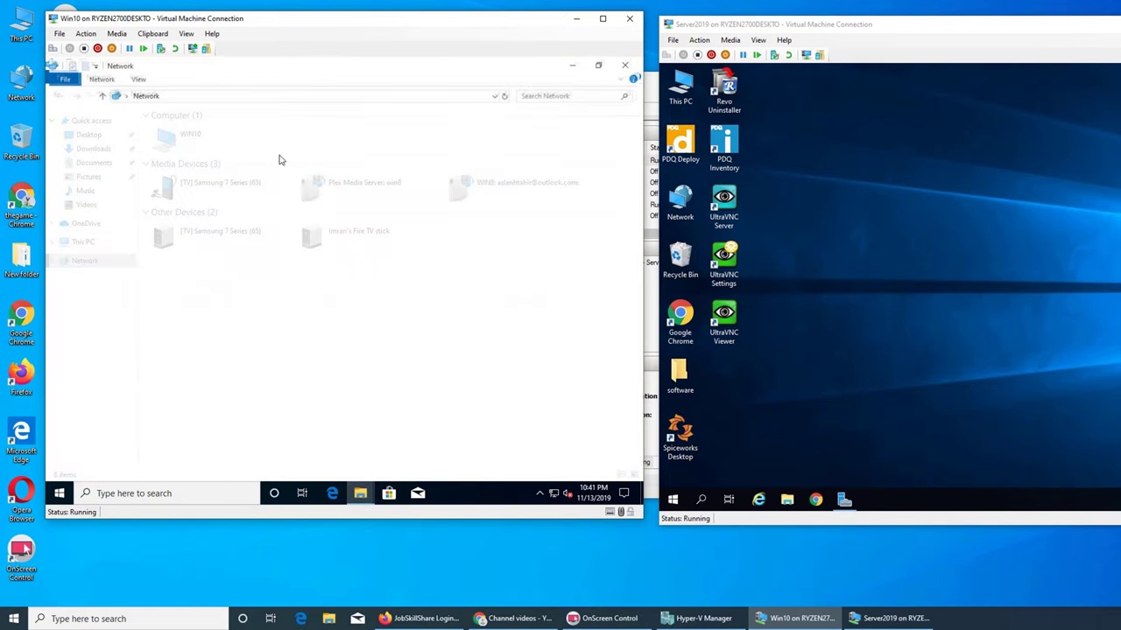
pyautogui.click(574, 66)
# - Restore the new Network window and navigate it up to Desktop and on to This PC
pyautogui.moveTo(357, 509)
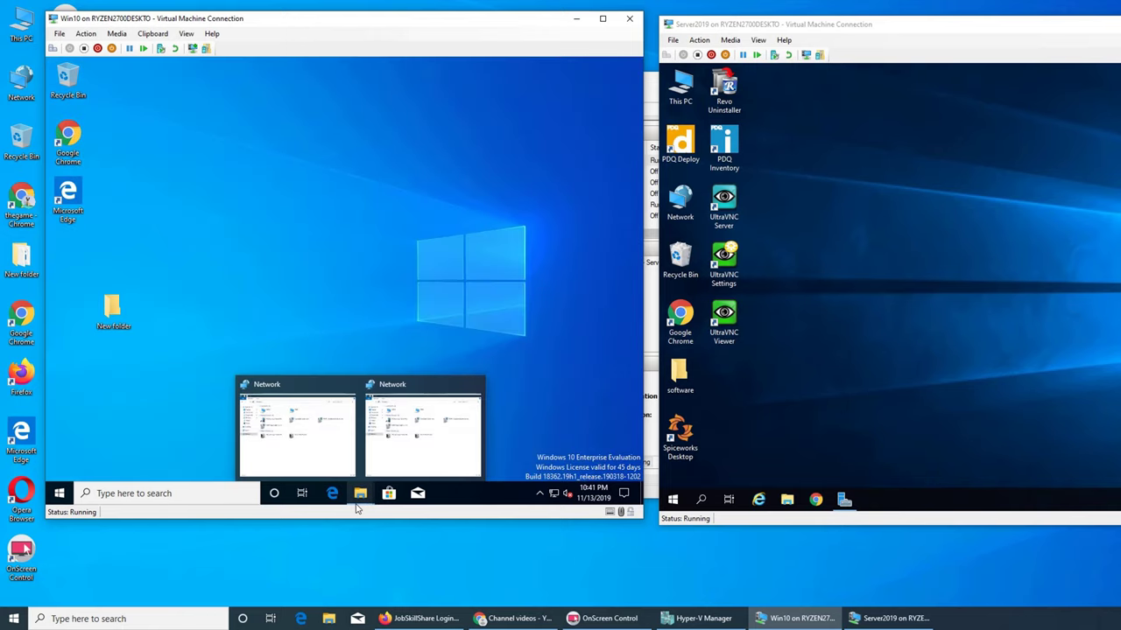
pyautogui.click(403, 457)
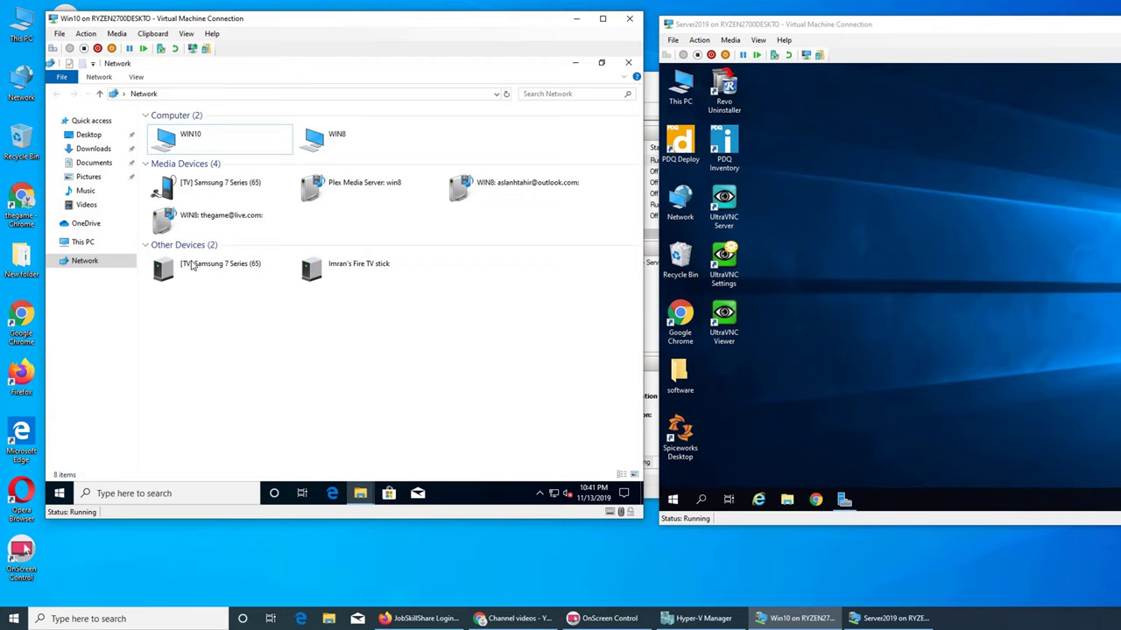
pyautogui.click(99, 93)
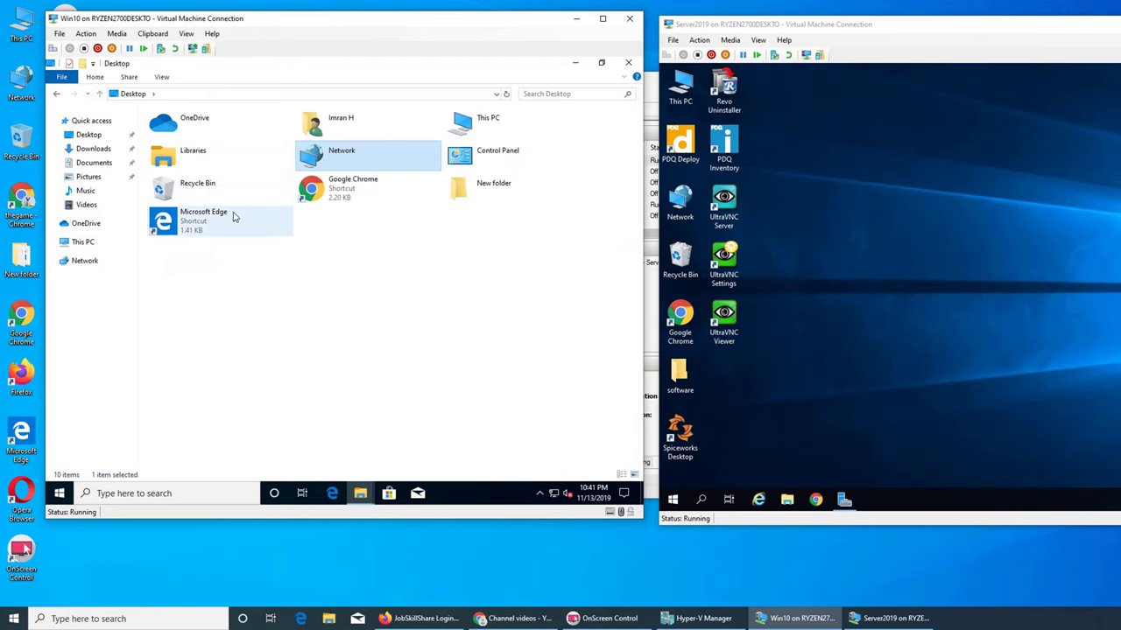
pyautogui.click(83, 245)
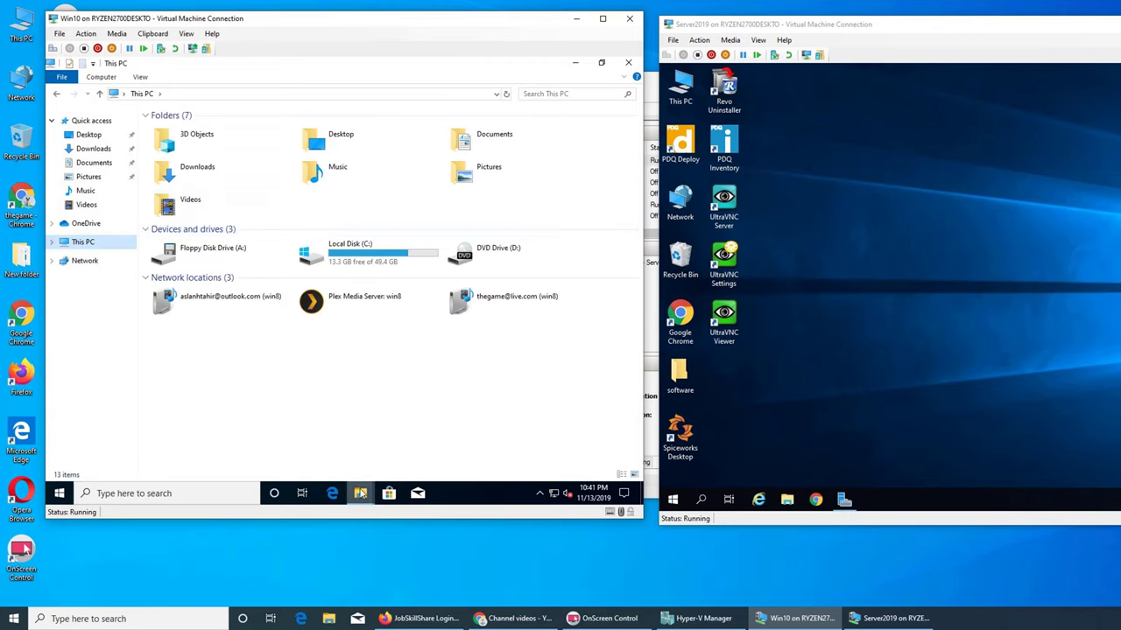
# - Switch to the other File Explorer window showing Network and open the "hasb e haal" shared folder on WIN8
pyautogui.moveTo(360, 495)
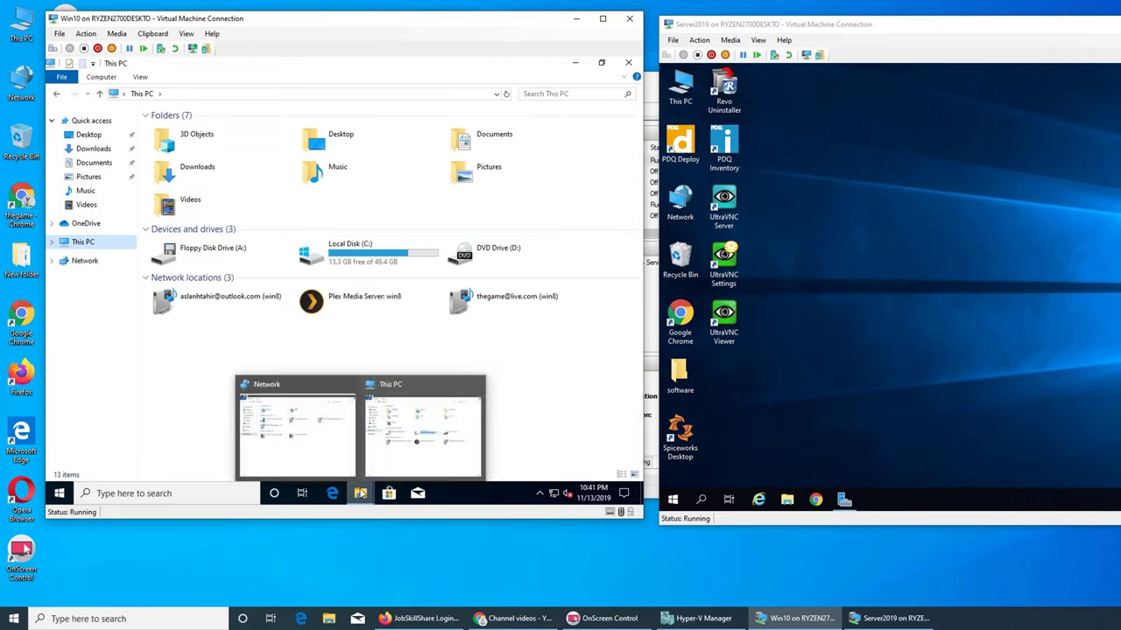
pyautogui.click(307, 433)
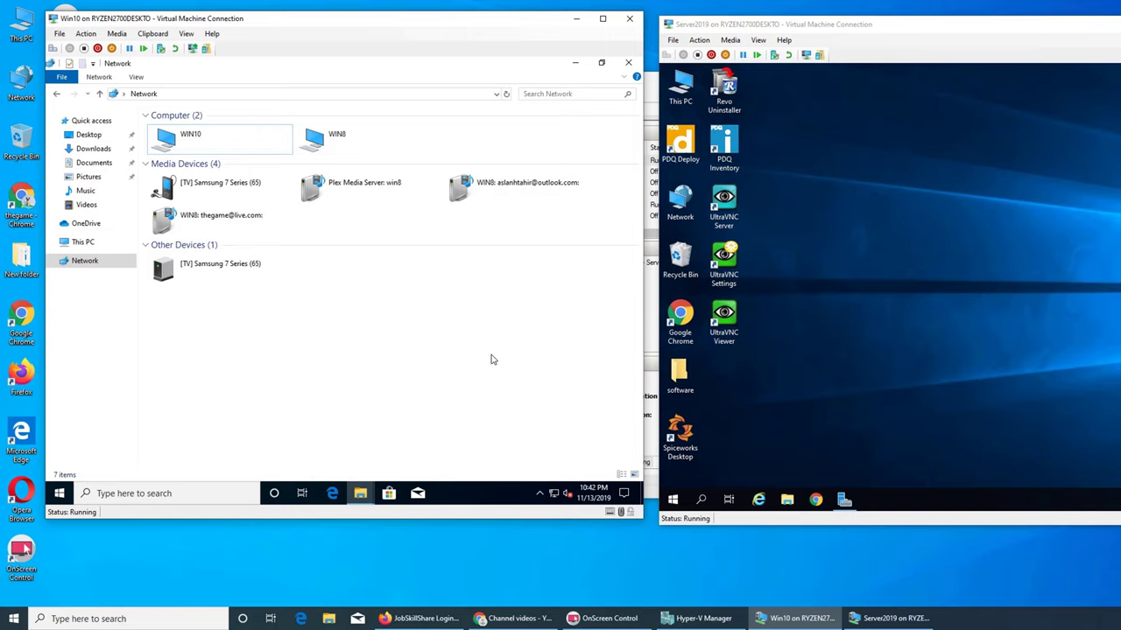
pyautogui.doubleClick(329, 139)
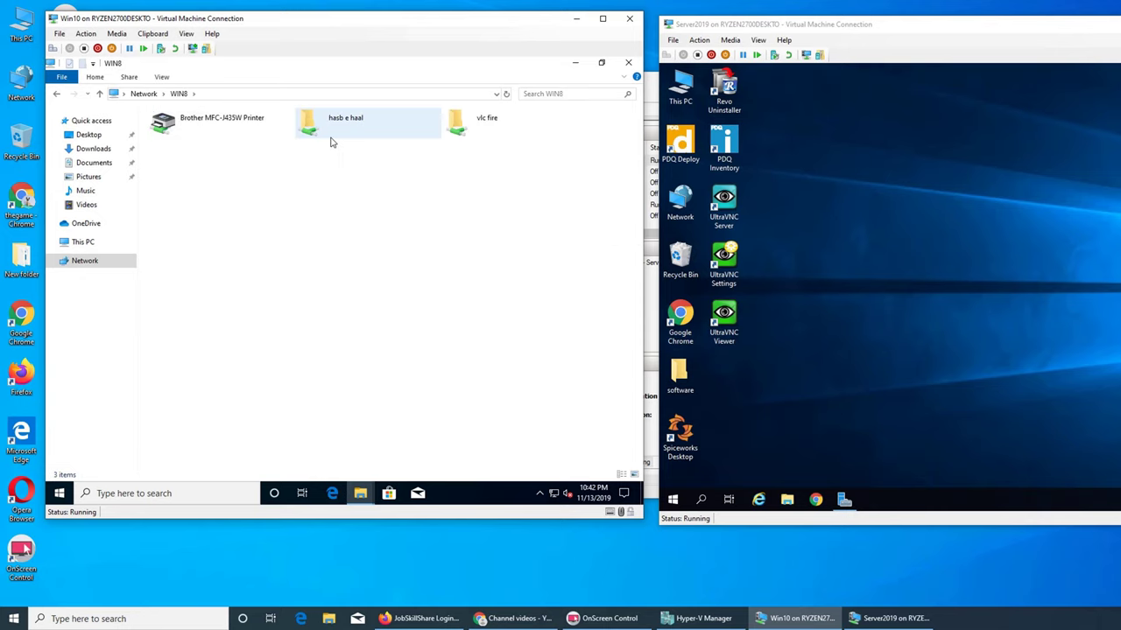
pyautogui.doubleClick(366, 125)
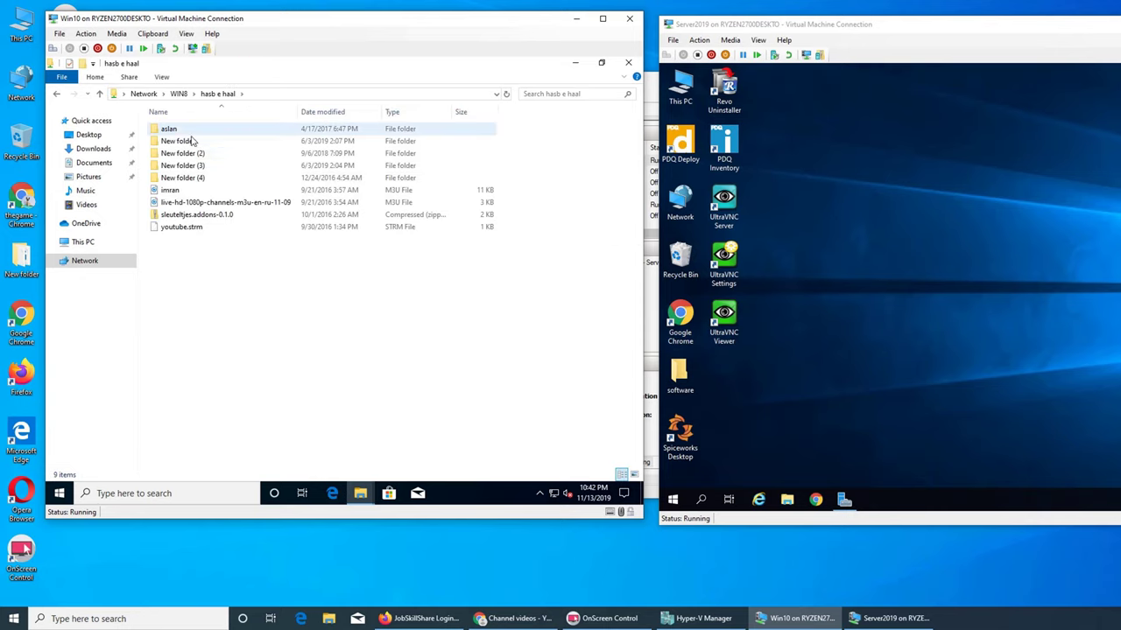
# - Open the New folder inside the first subfolder of the "hasb e haal" share and cut its full network path from the address
pyautogui.doubleClick(179, 132)
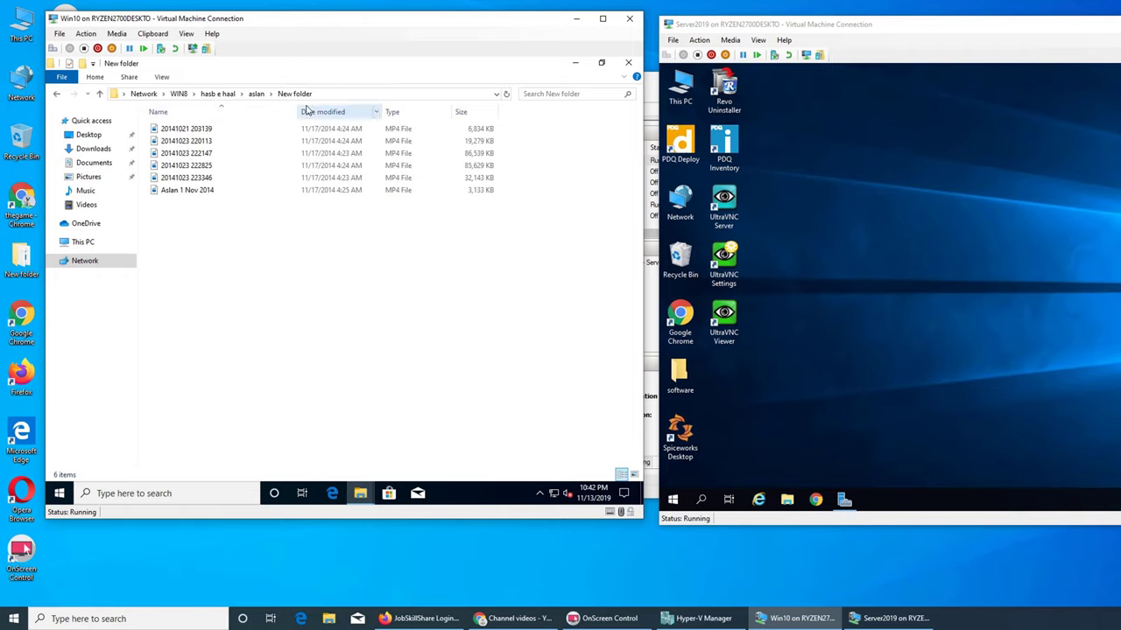
pyautogui.click(332, 94)
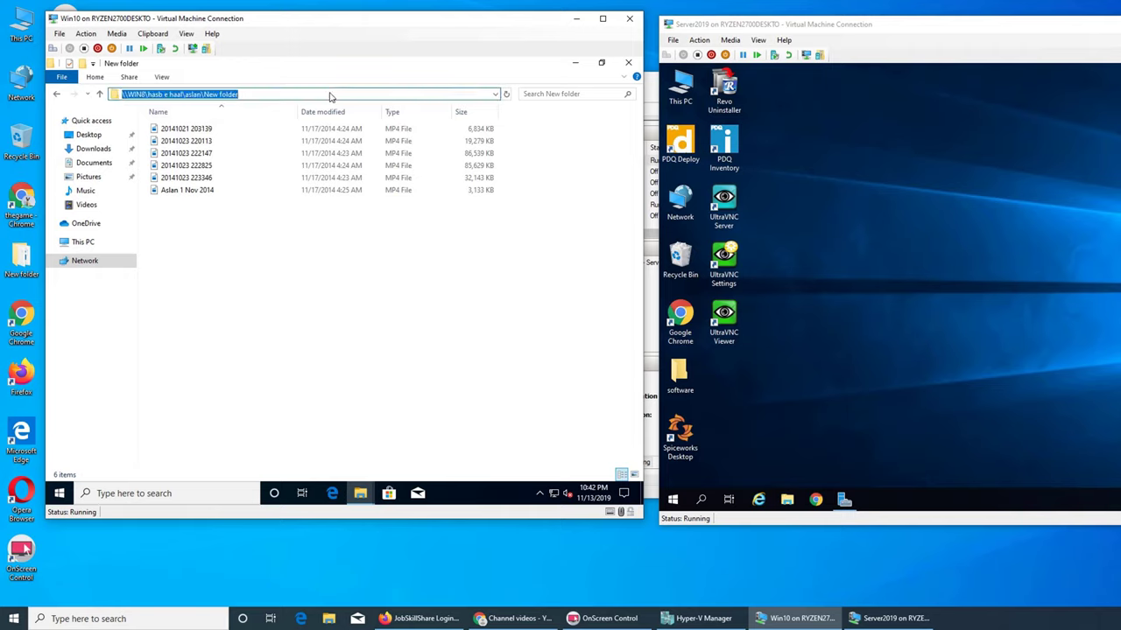
pyautogui.rightClick(221, 98)
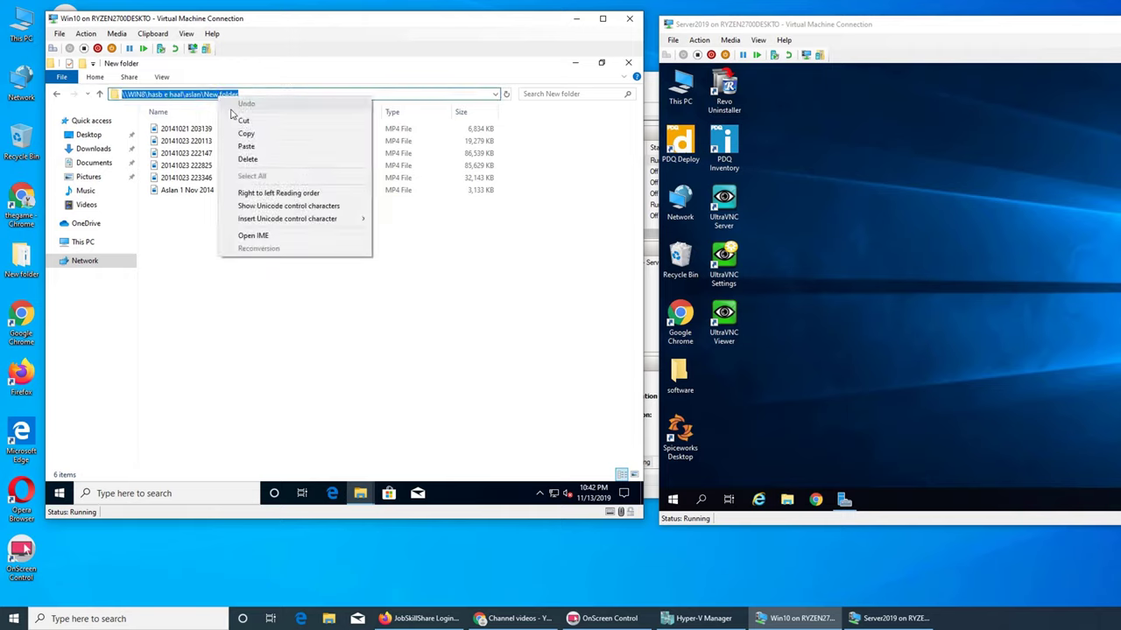
pyautogui.click(249, 125)
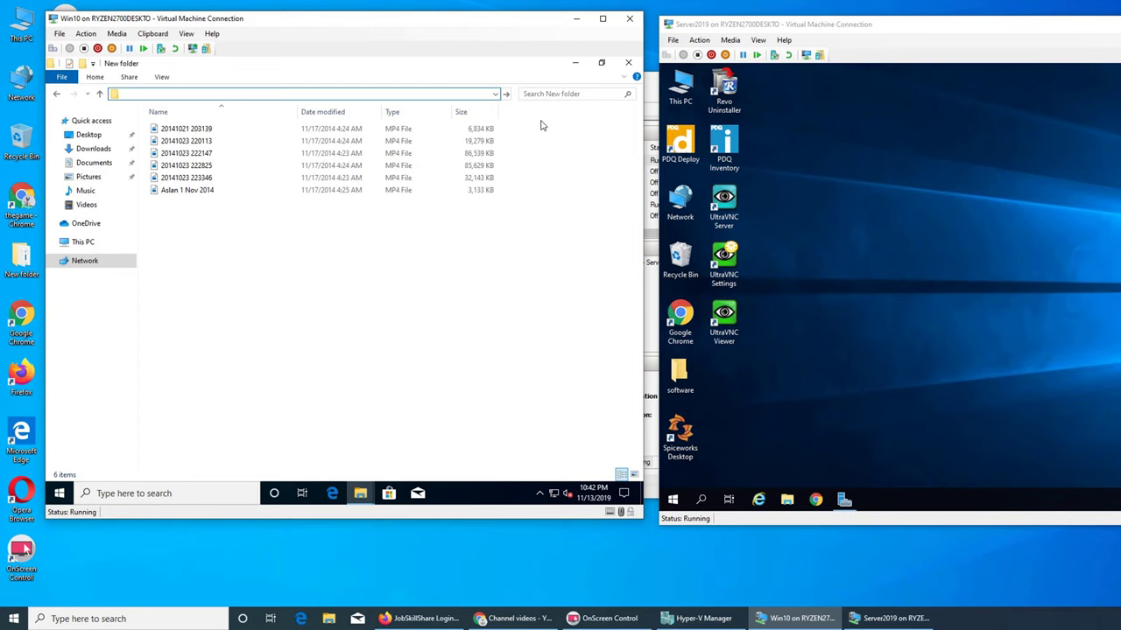
# - Switch to the This PC window and start mapping a network drive
pyautogui.press('Return')
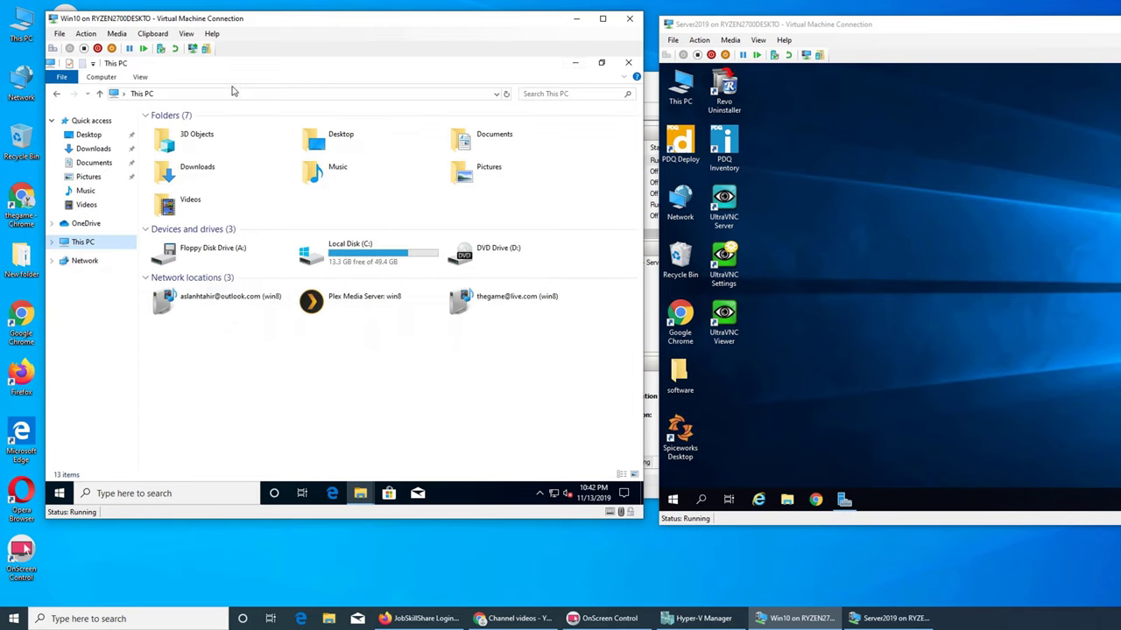
pyautogui.click(101, 77)
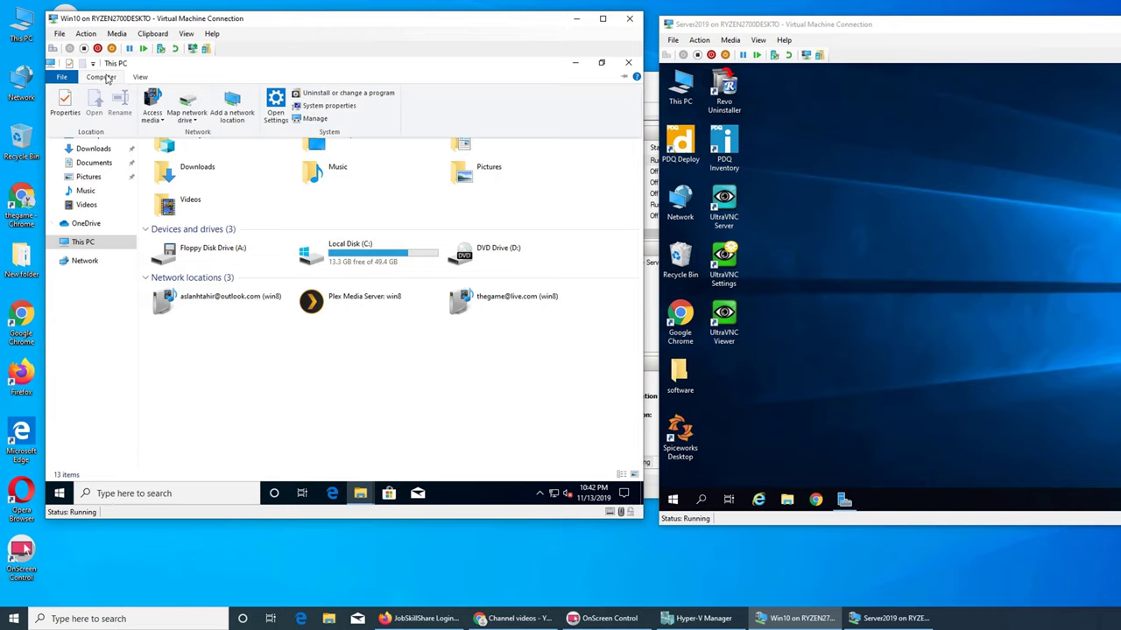
pyautogui.click(193, 121)
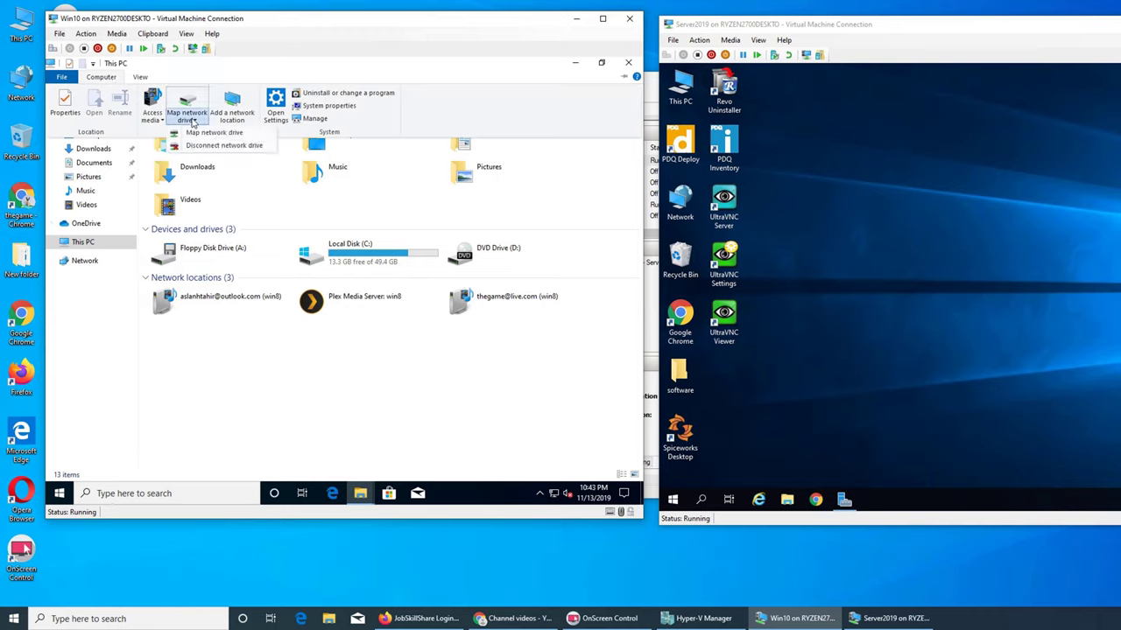
pyautogui.click(210, 132)
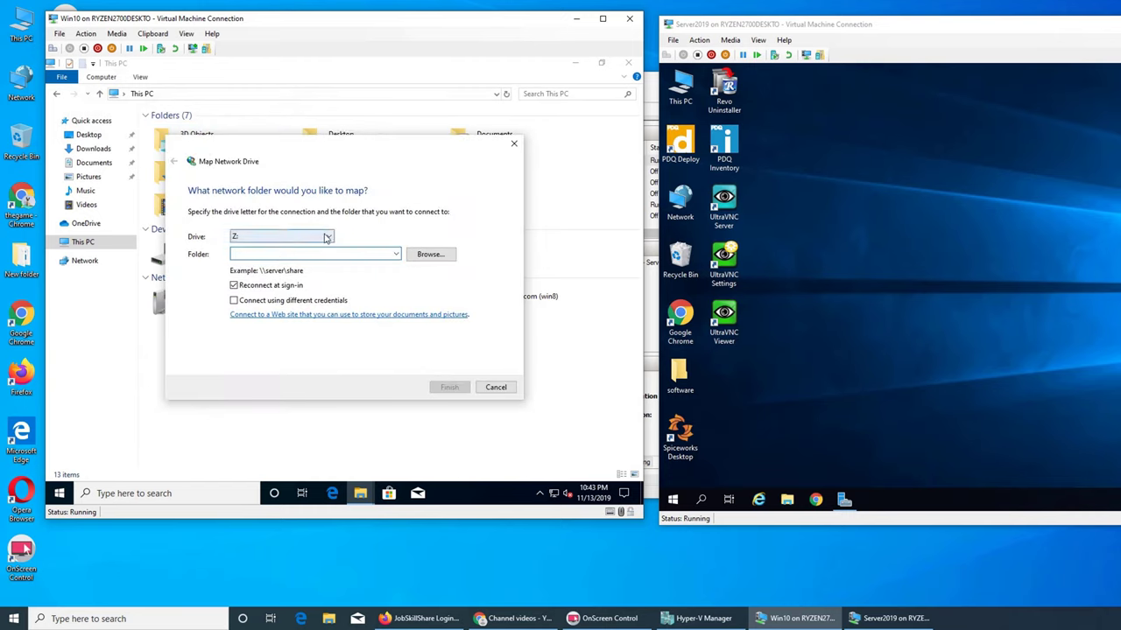
# - Map drive I: to the cut network path, confirm the New folder in the folder browser, and finish with reconnect at sign-in kept on
pyautogui.click(328, 236)
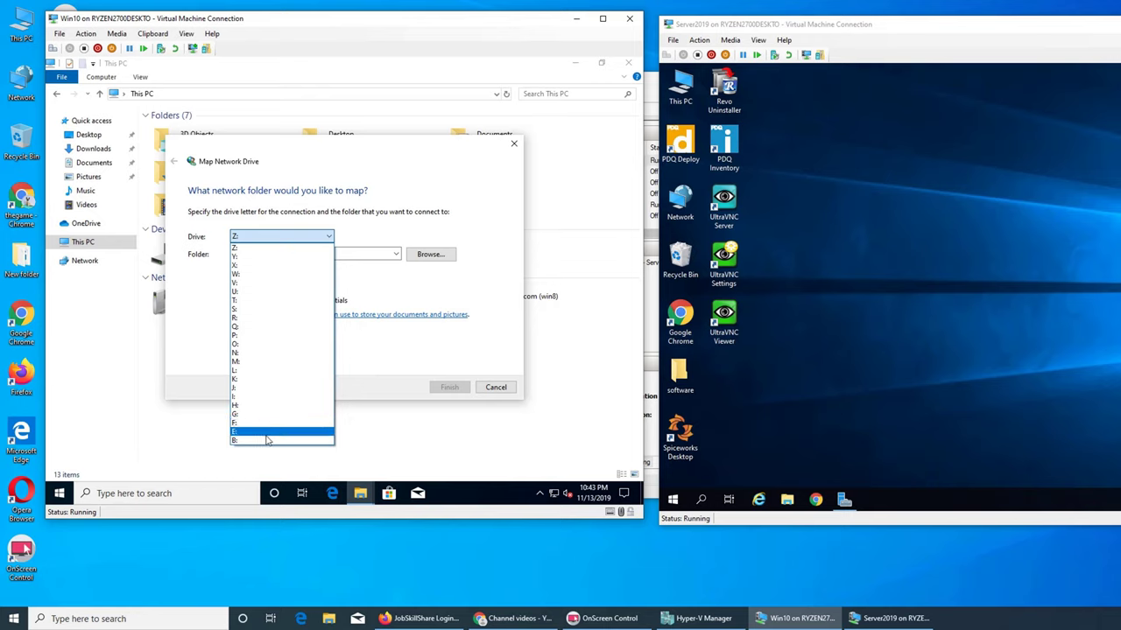
pyautogui.click(246, 395)
pyautogui.click(267, 254)
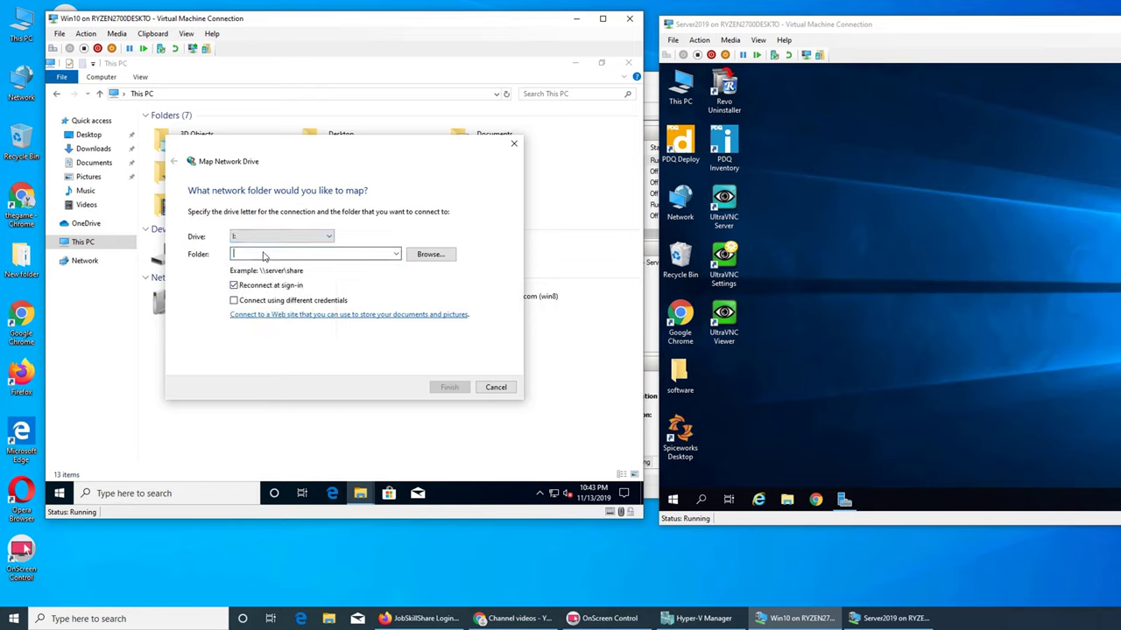
pyautogui.hotkey('ctrl', 'v')
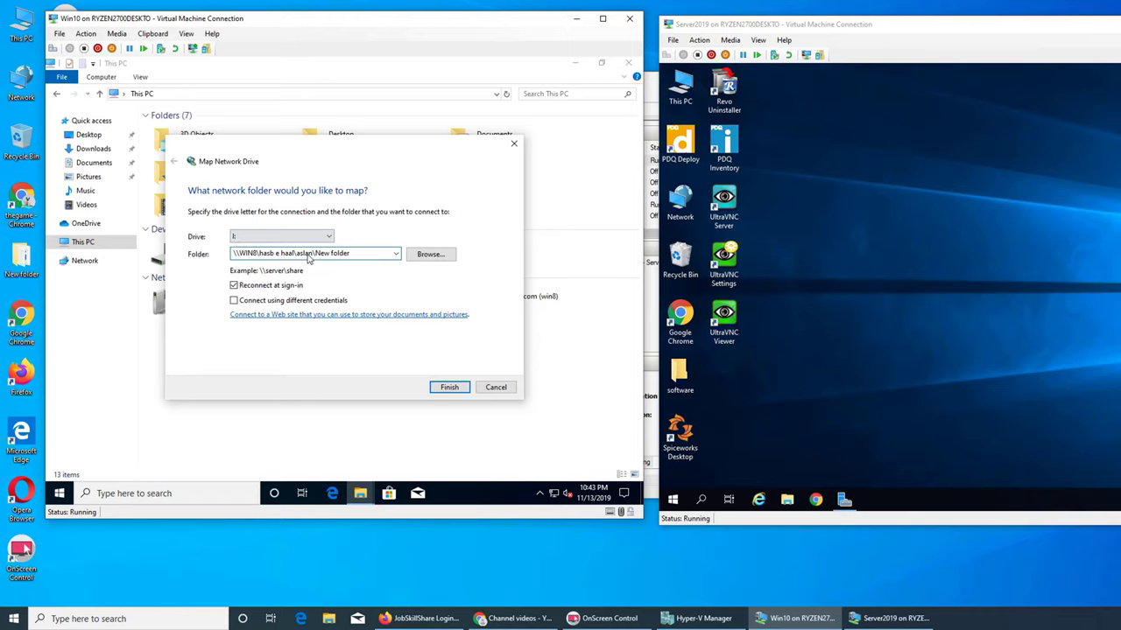
pyautogui.click(413, 257)
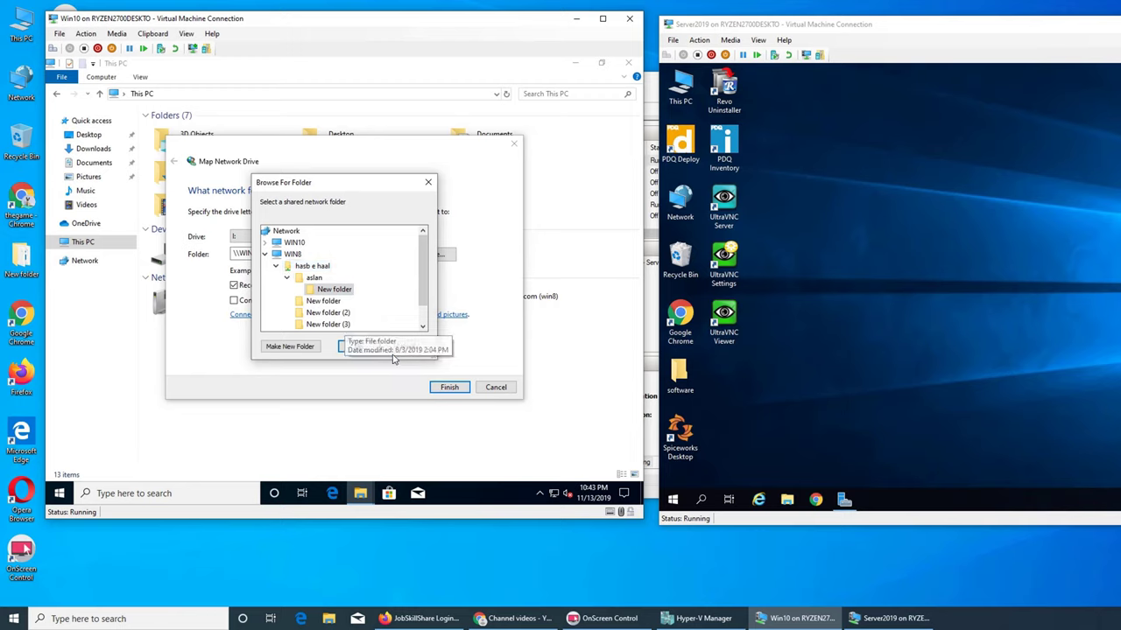
pyautogui.click(366, 345)
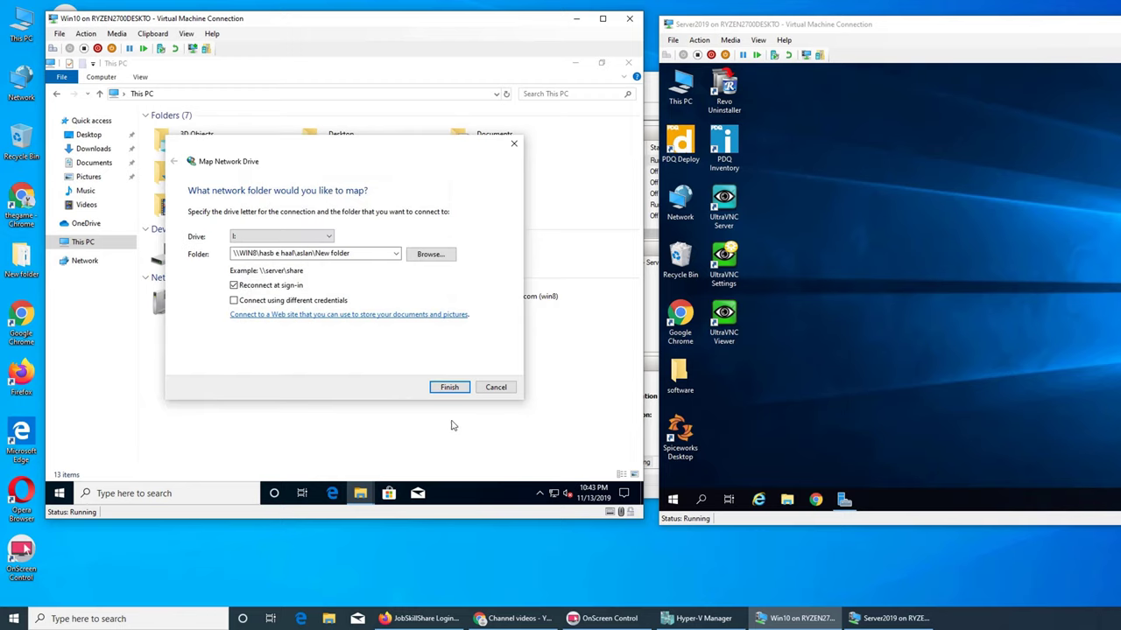
pyautogui.click(449, 387)
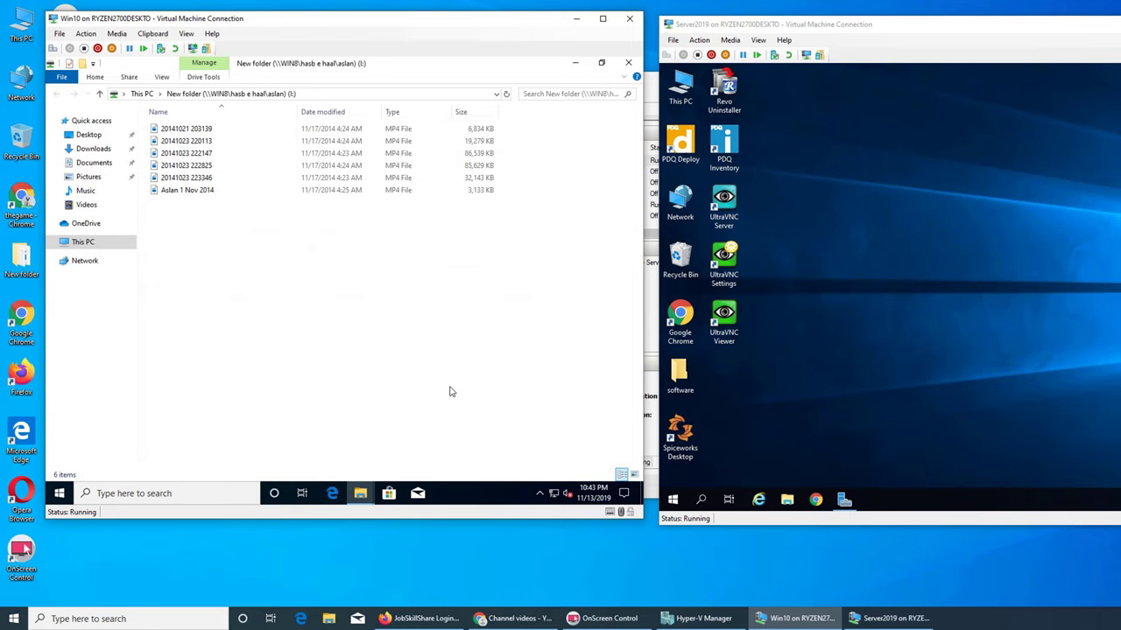
# - Minimize the mapped drive's window and view the available actions for drive I: under This PC's network locations
pyautogui.click(575, 64)
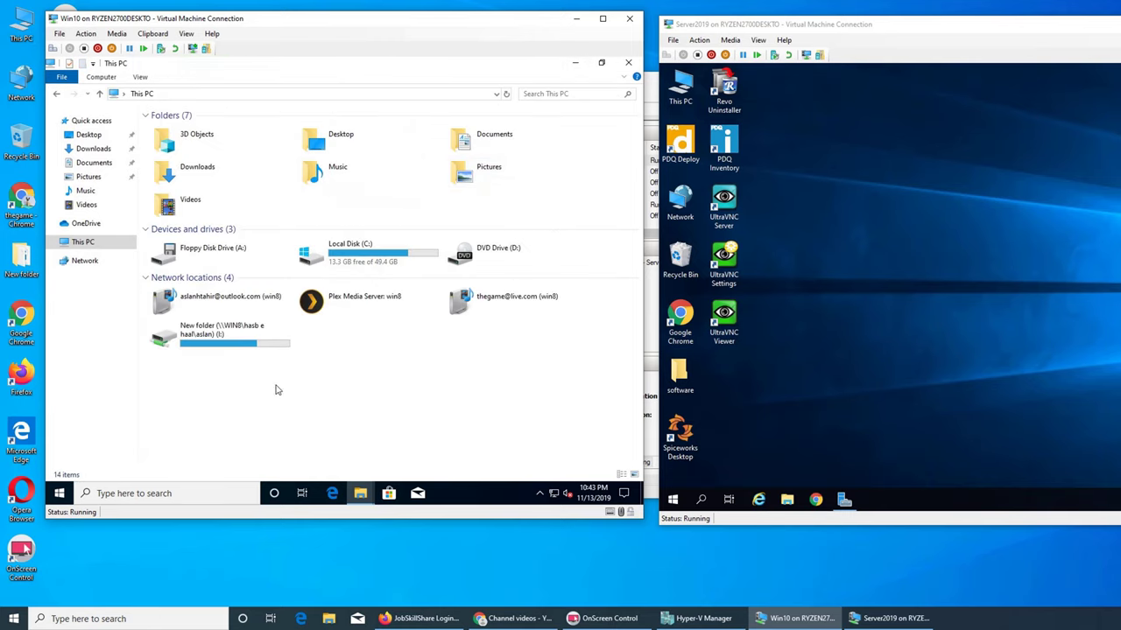
pyautogui.click(228, 342)
pyautogui.rightClick(228, 341)
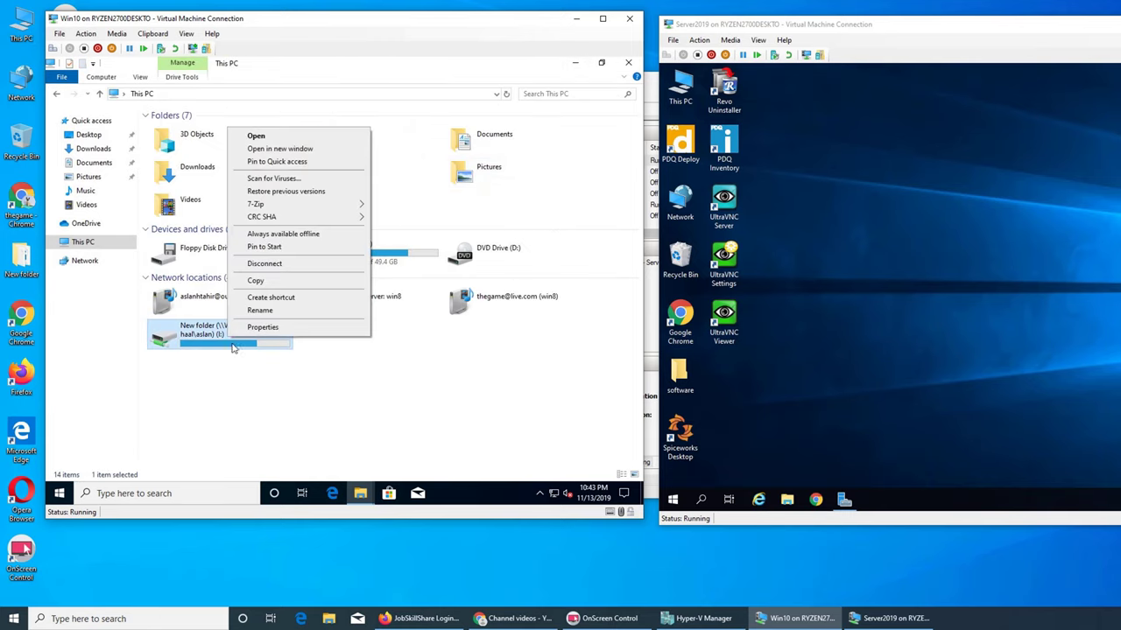
pyautogui.click(271, 379)
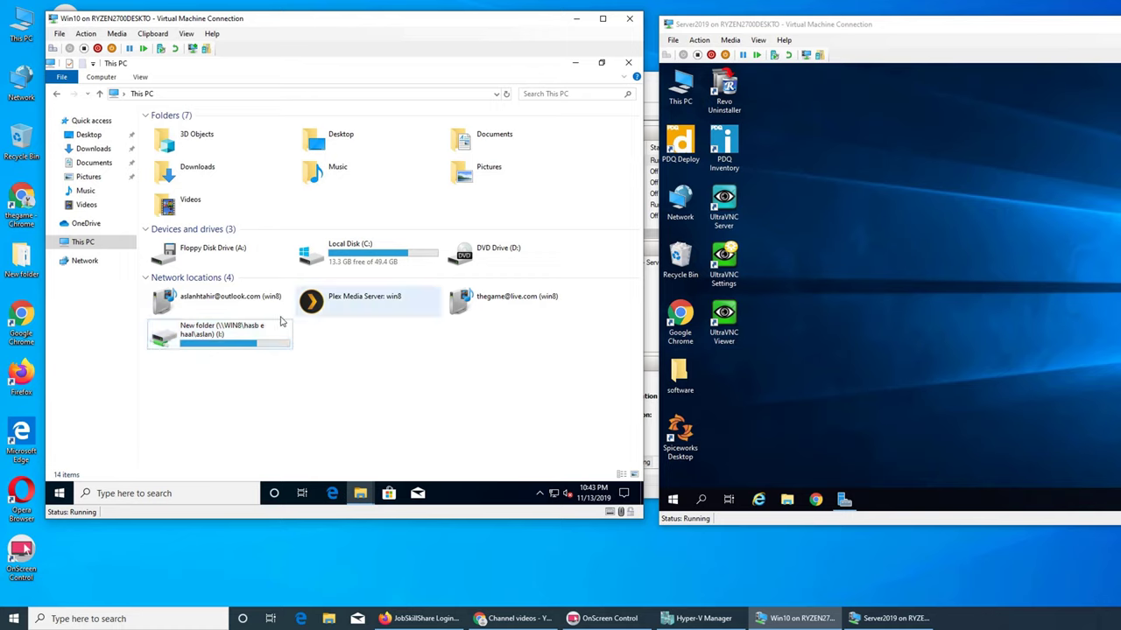
# - Open mapped drive I: from This PC to check its files, and minimize the window
pyautogui.click(166, 345)
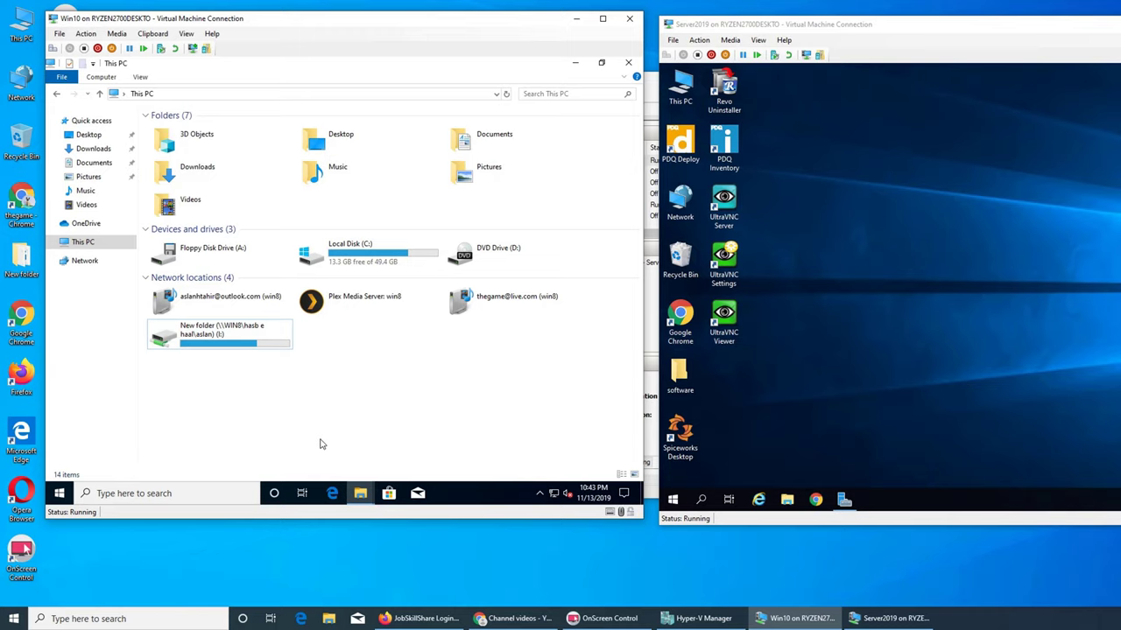
pyautogui.doubleClick(214, 333)
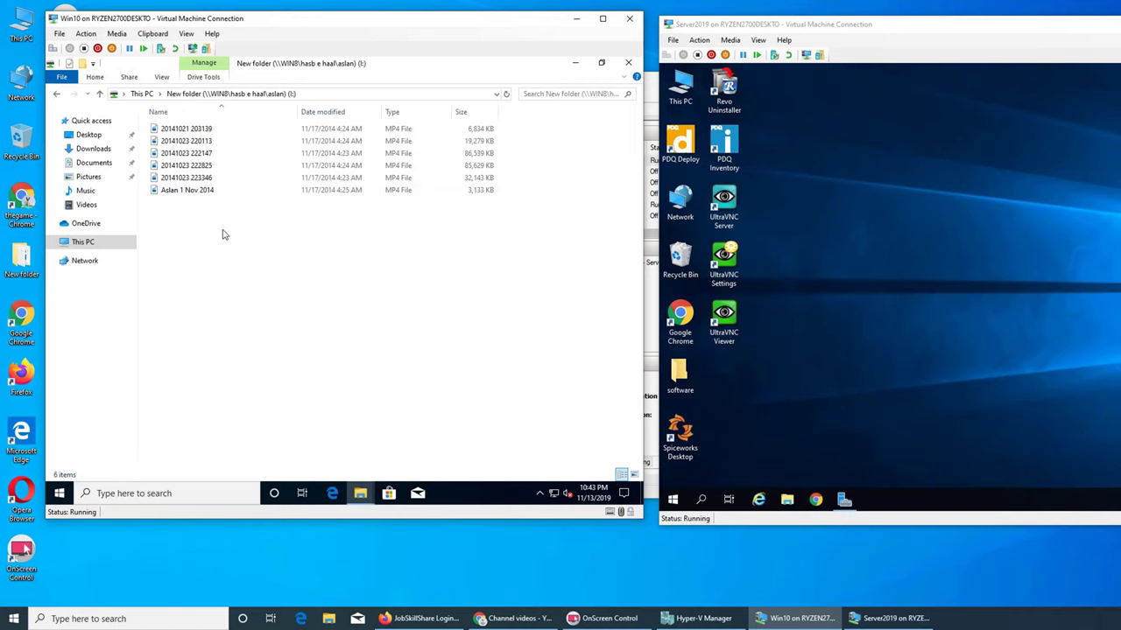
pyautogui.click(574, 62)
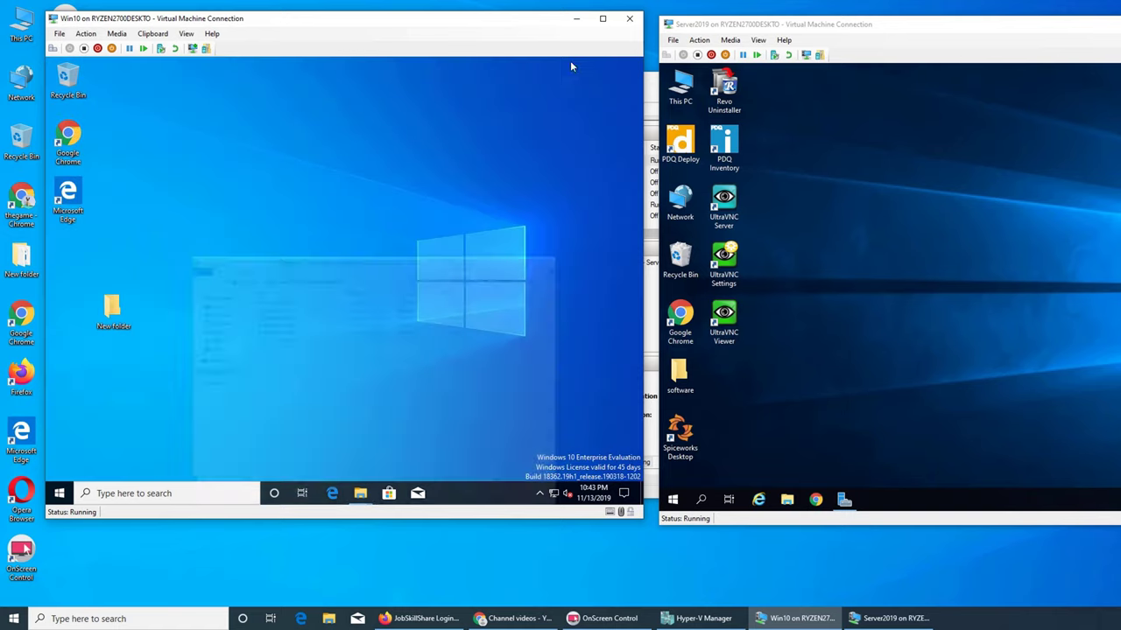
# - Close all three open File Explorer windows on Win10, both mapped drive windows and the network New folder
pyautogui.moveTo(367, 496)
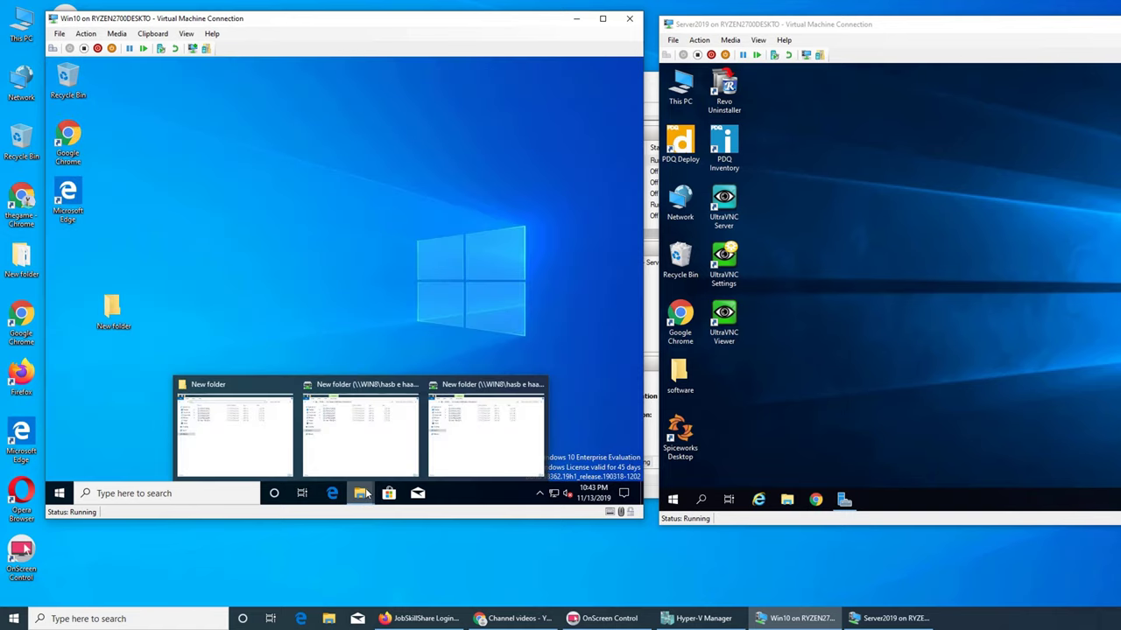
pyautogui.click(376, 437)
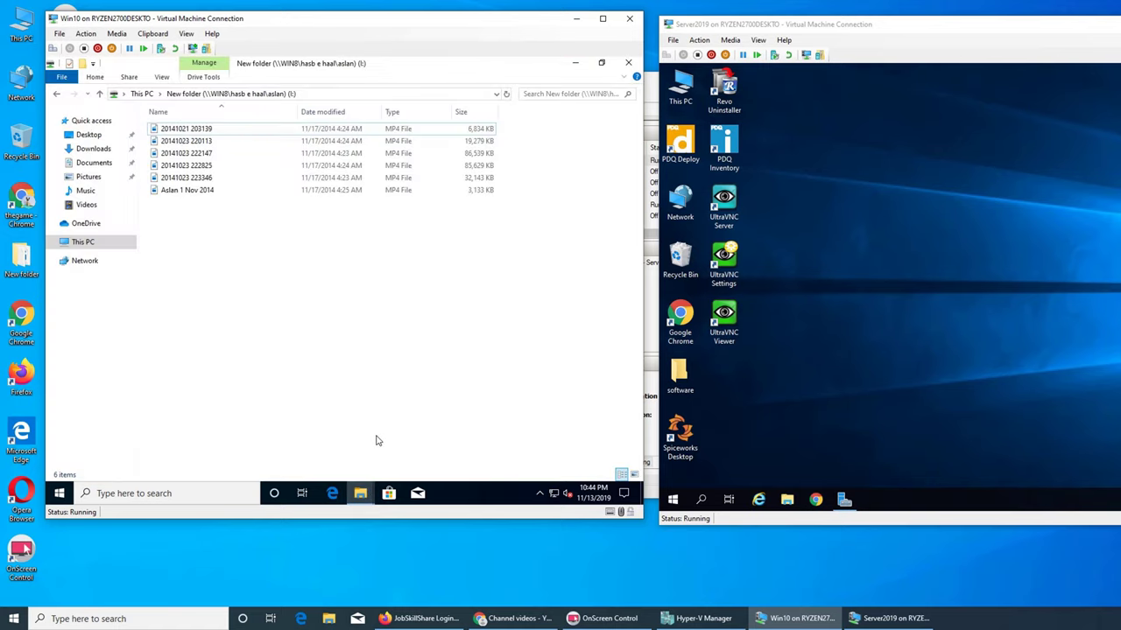
pyautogui.click(627, 62)
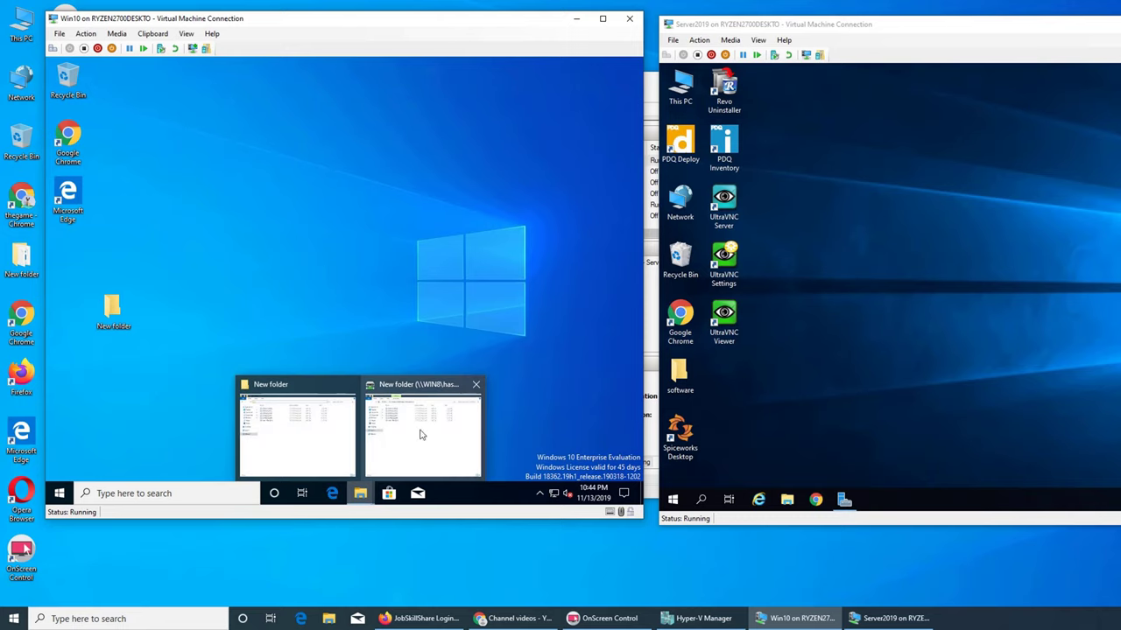
pyautogui.click(475, 387)
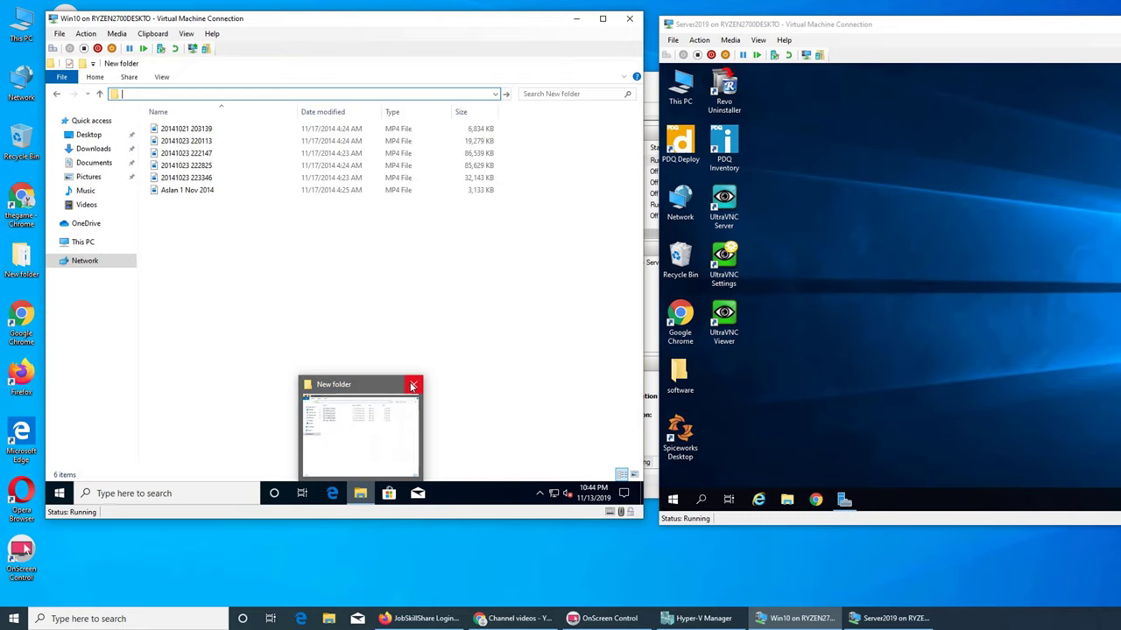
pyautogui.click(412, 386)
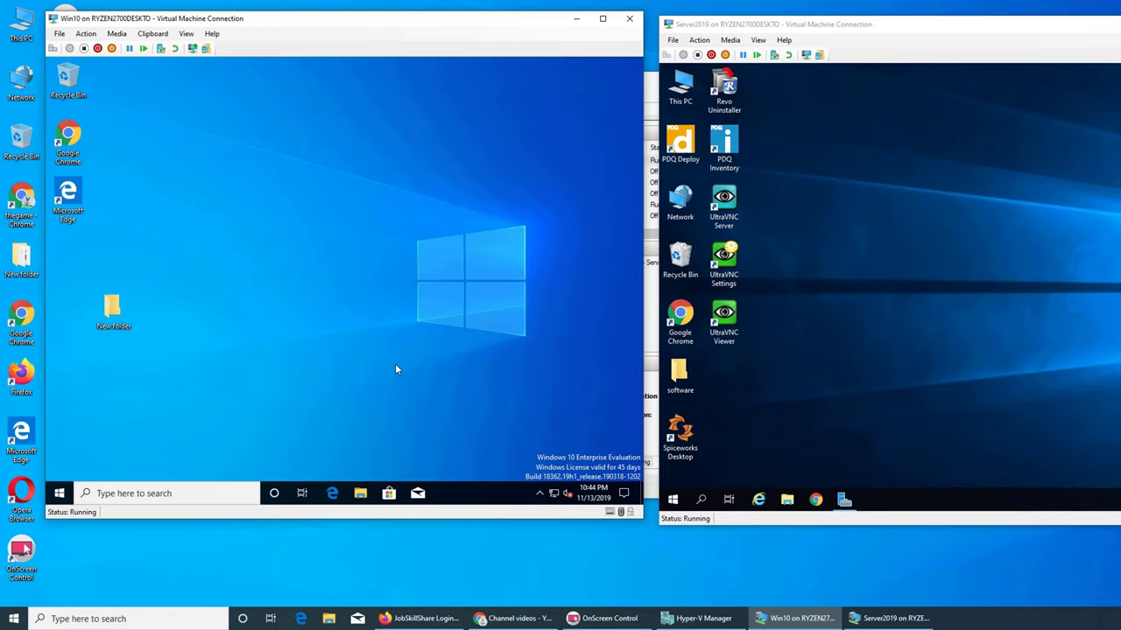